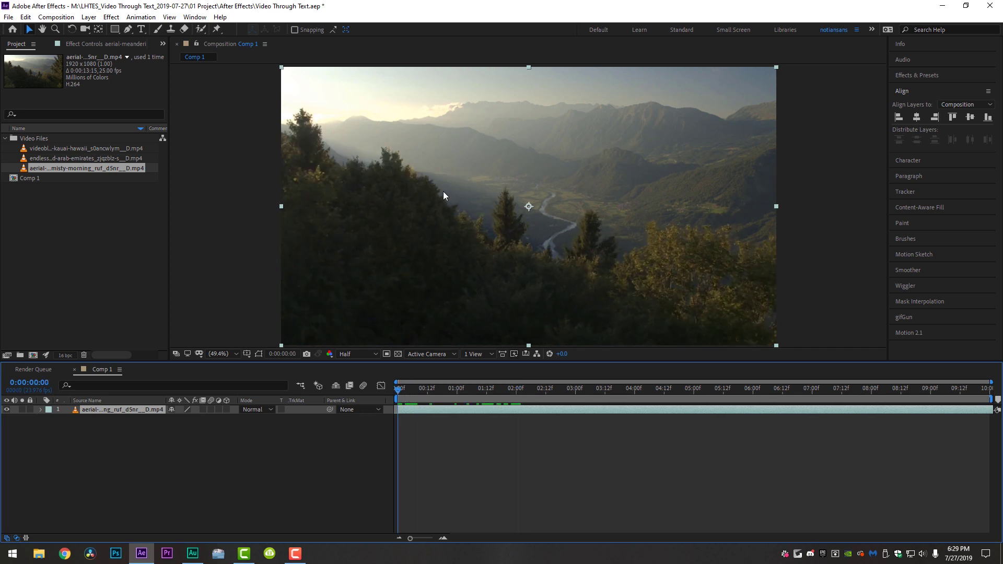
# Hide the aerial footage layer and add a large white text layer reading "wow" to Comp 1.
pyautogui.moveTo(400, 394); pyautogui.dragTo(343, 431)
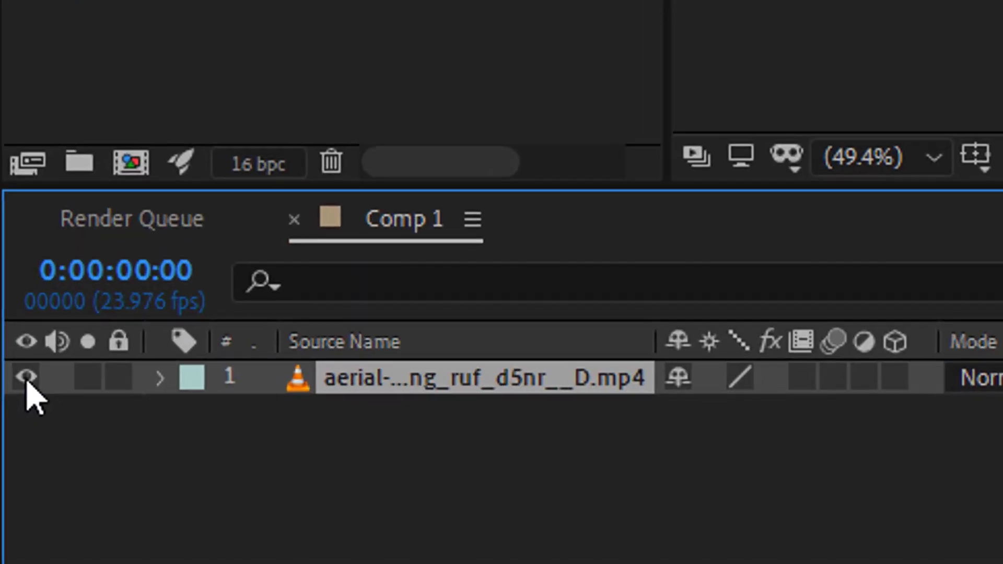
pyautogui.click(27, 376)
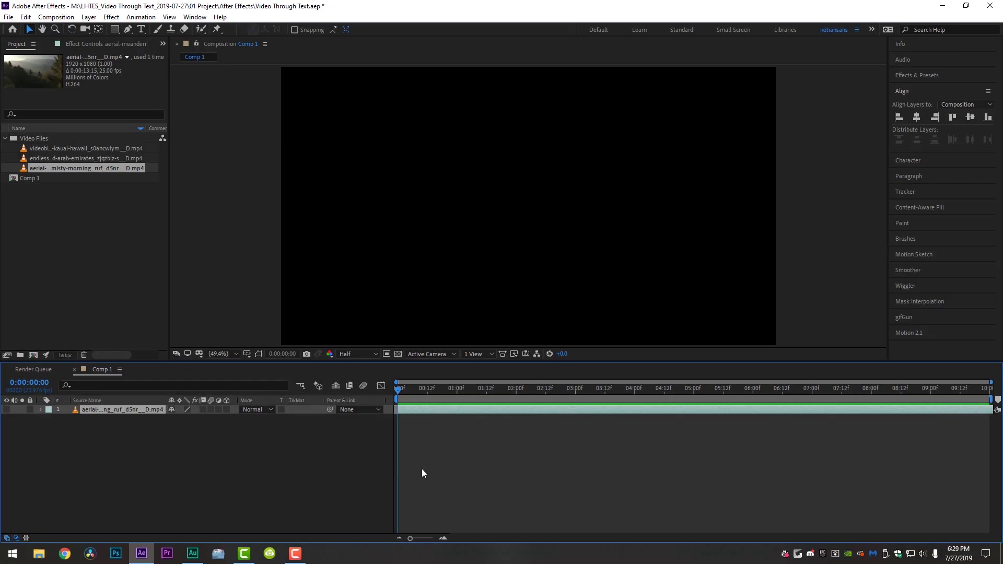
pyautogui.click(141, 29)
pyautogui.click(473, 218)
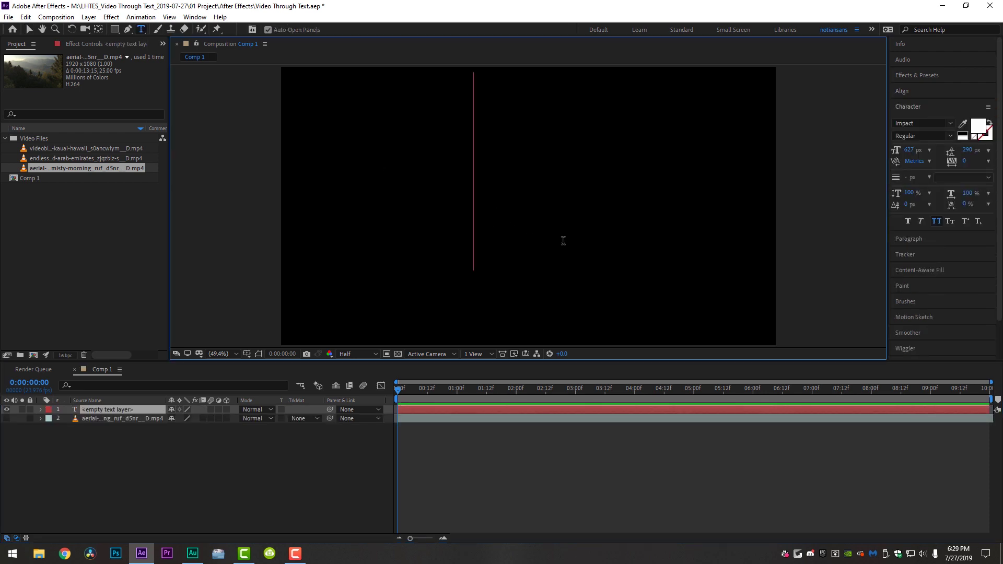
pyautogui.write('wow')
pyautogui.click(29, 29)
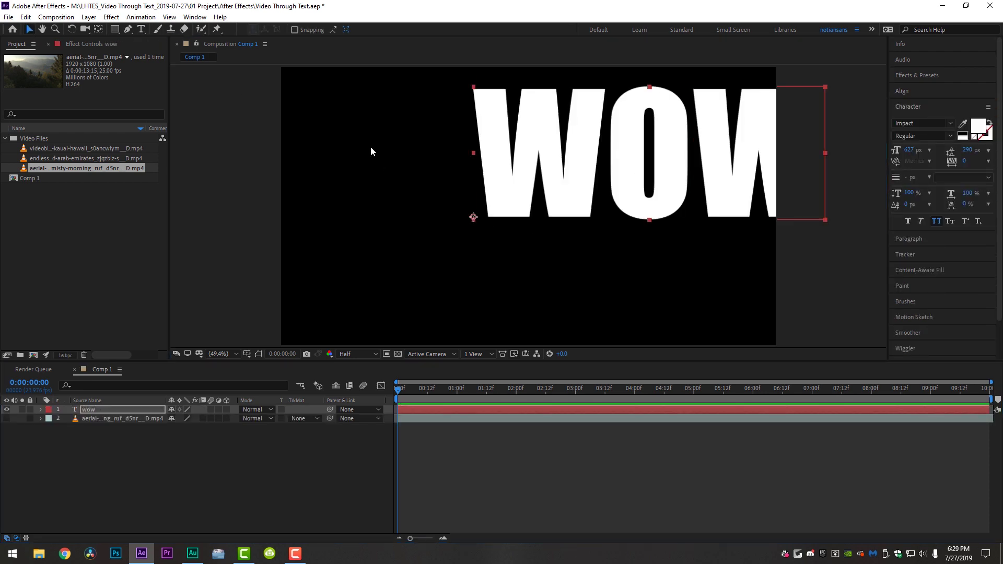
# Centre the anchor point on the wow text and align the text horizontally and vertically to the composition's centre.
pyautogui.moveTo(633, 192); pyautogui.dragTo(524, 232)
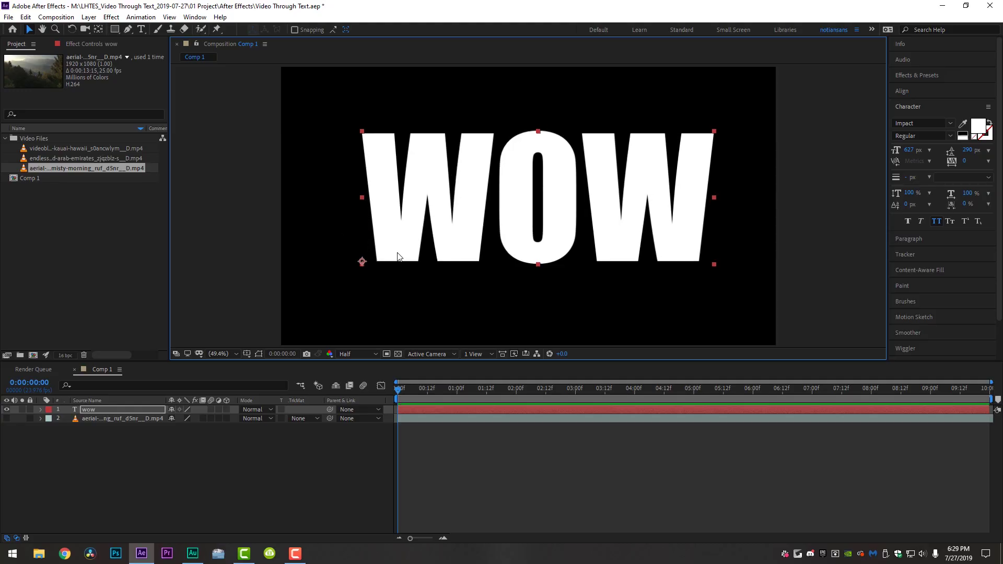
pyautogui.hotkey('ctrl', 'alt', 'Home')
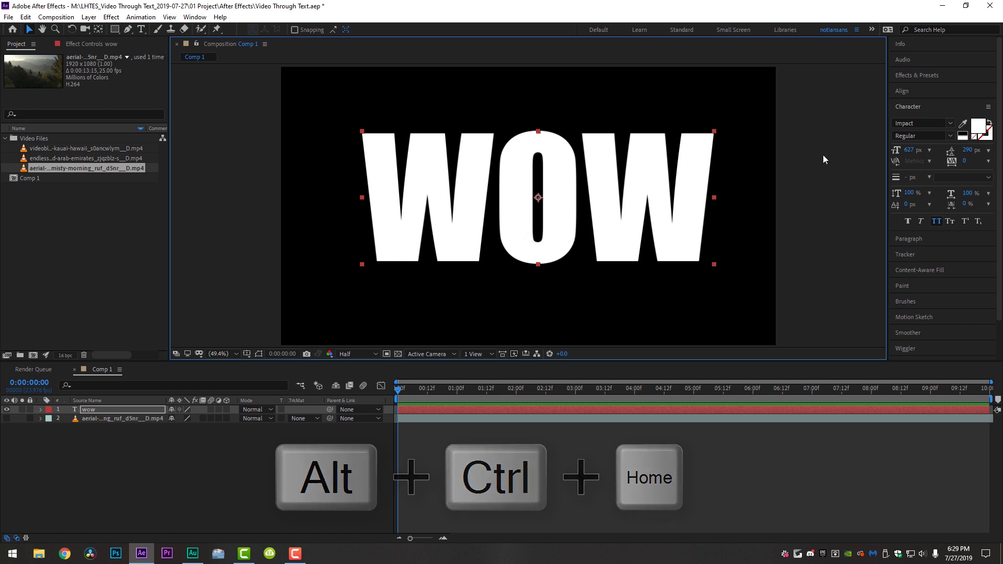
pyautogui.click(917, 90)
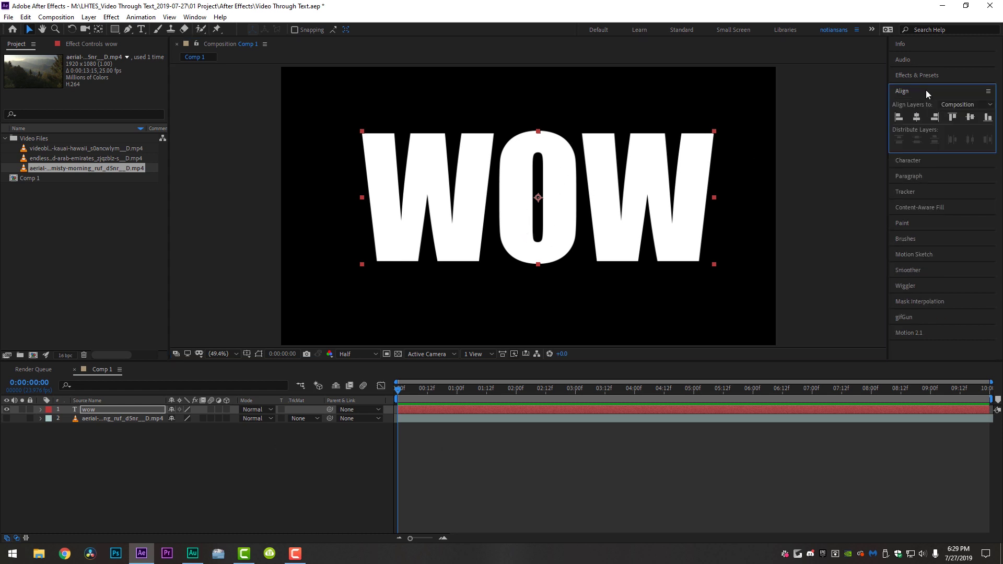
pyautogui.click(917, 117)
pyautogui.click(970, 117)
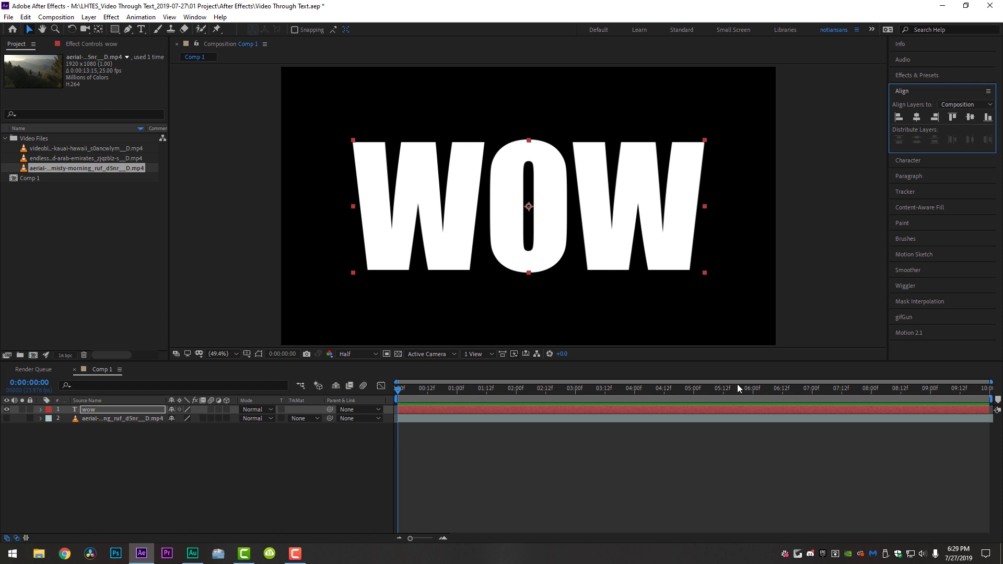
# Pre-compose the wow text layer under the name "Text Layer".
pyautogui.click(378, 401)
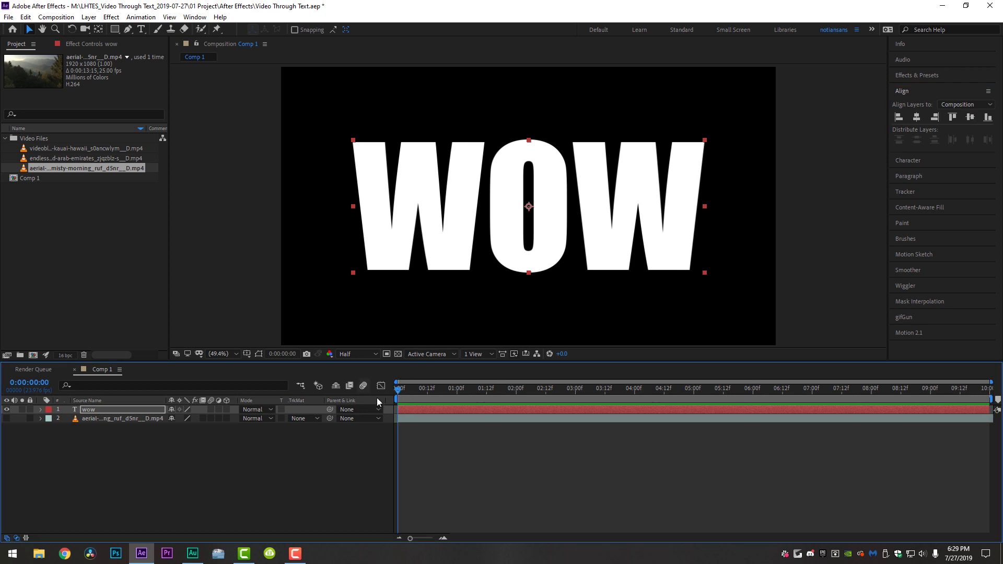
pyautogui.click(417, 410)
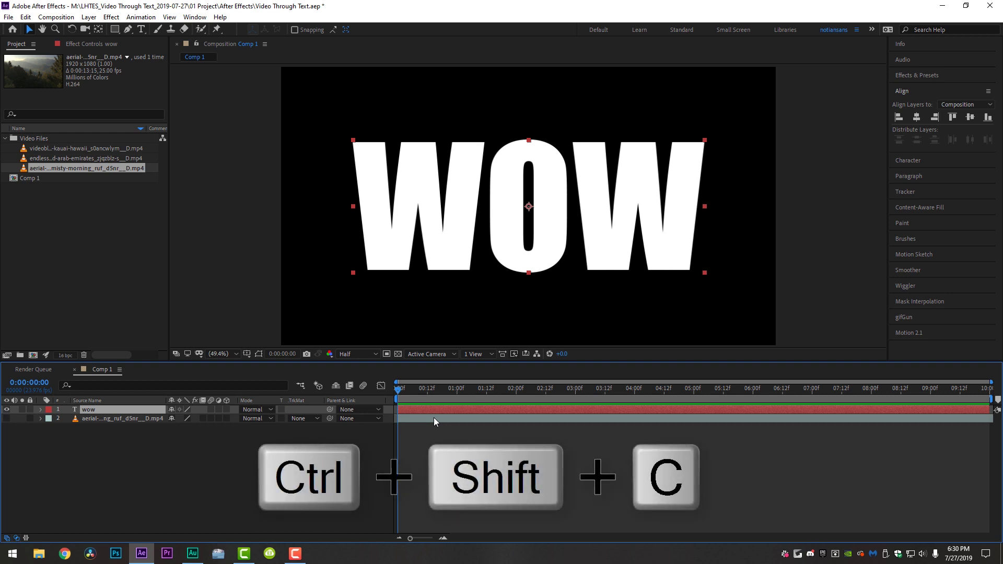
pyautogui.hotkey('ctrl', 'shift', 'c')
pyautogui.moveTo(824, 189); pyautogui.dragTo(652, 186)
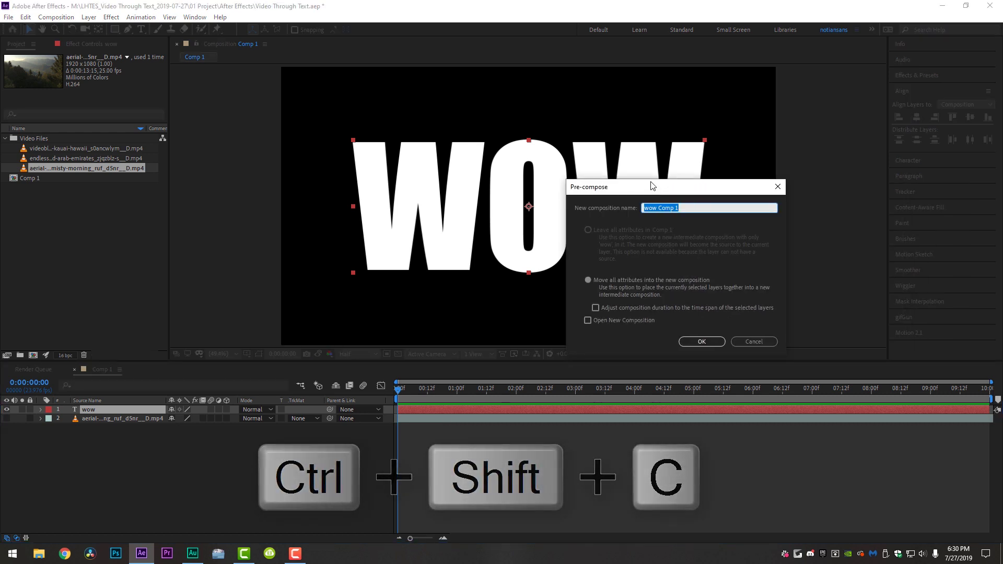
pyautogui.write('Text')
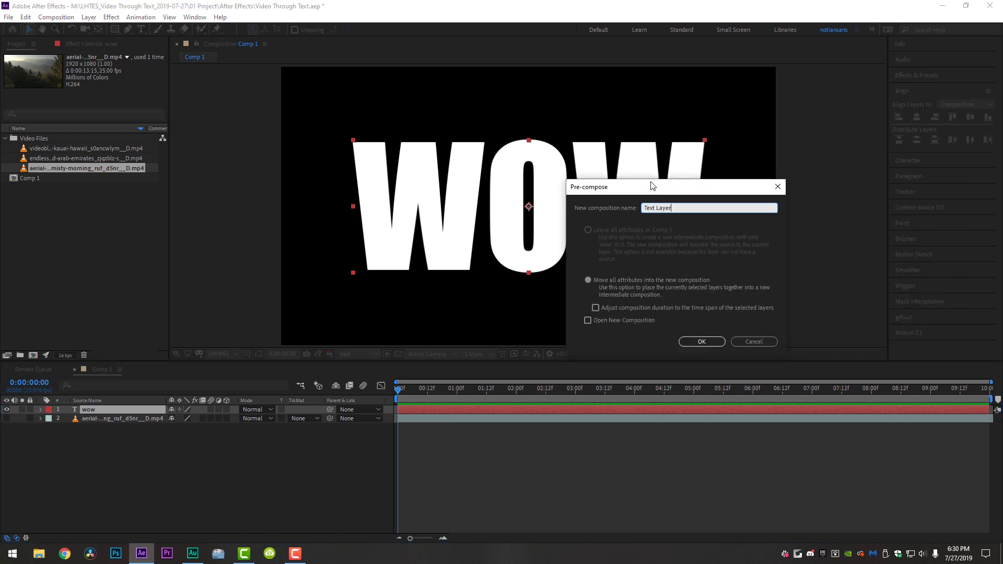
pyautogui.write(' Layer')
pyautogui.press('Return')
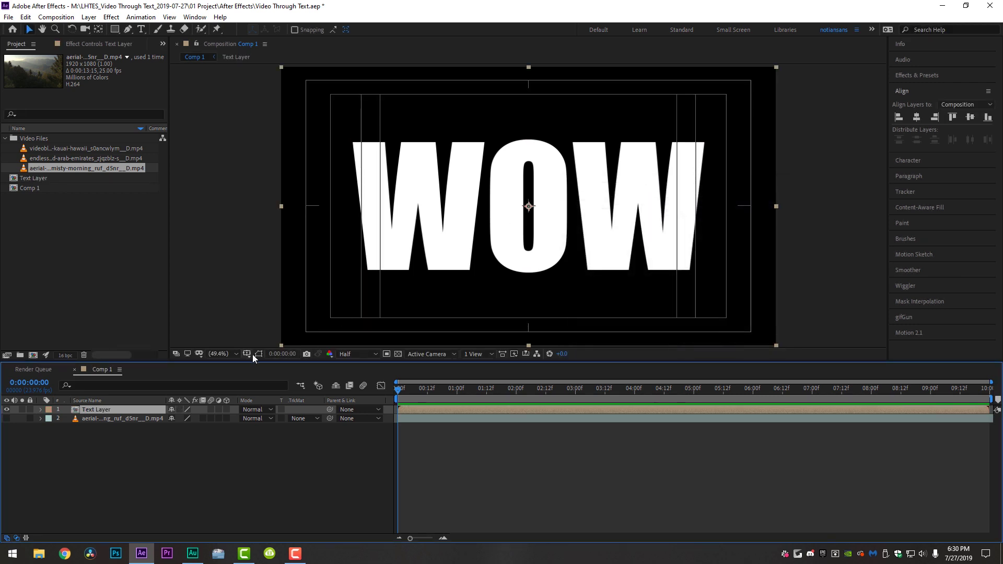
# Turn off the Title/Action Safe overlay in the composition view.
pyautogui.click(247, 354)
pyautogui.click(270, 369)
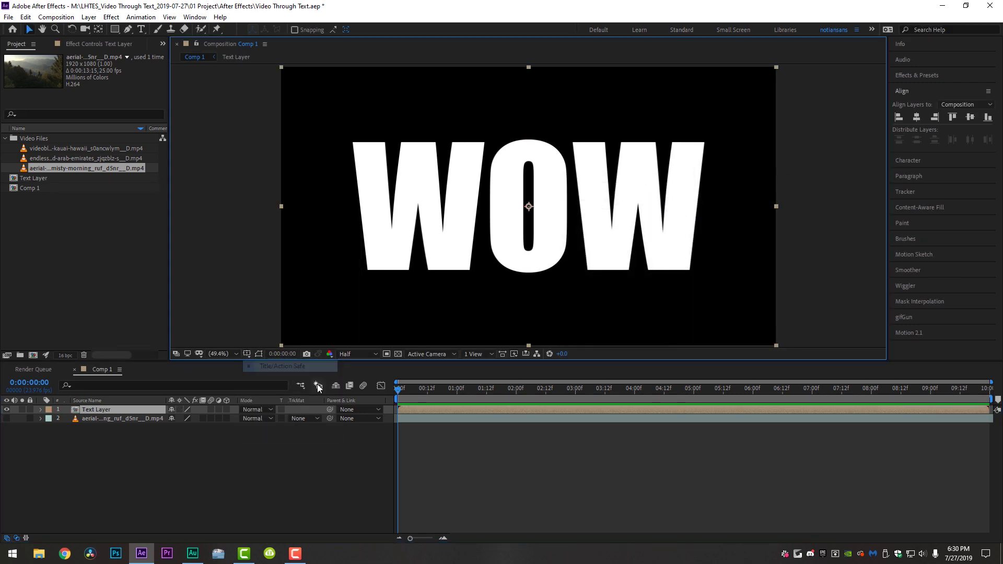
pyautogui.click(488, 489)
# Add Position and Scale keyframes to Text Layer at 0:00:00:00 and at 0:00:01:12.
pyautogui.click(125, 409)
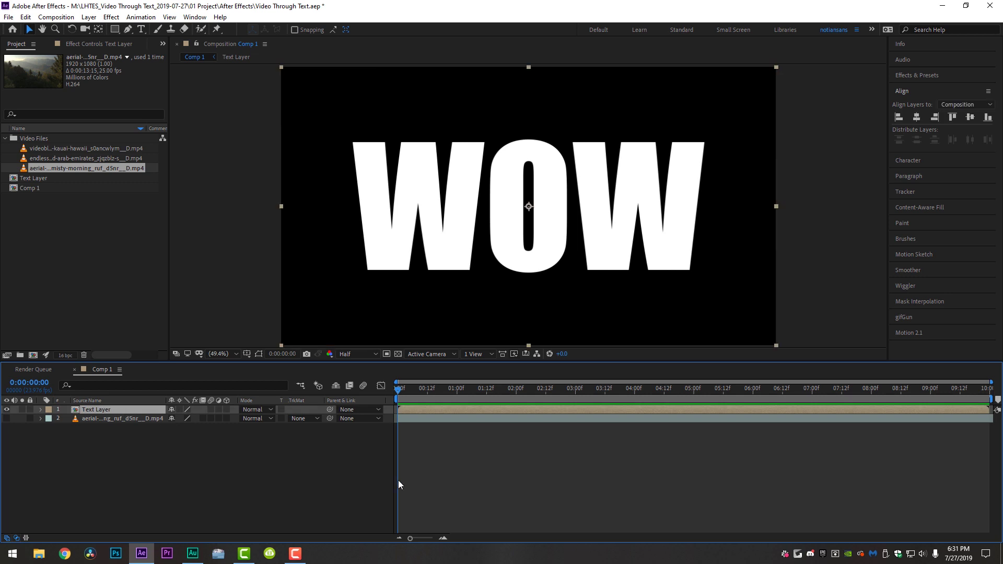
pyautogui.press('p')
pyautogui.hotkey('shift', 's')
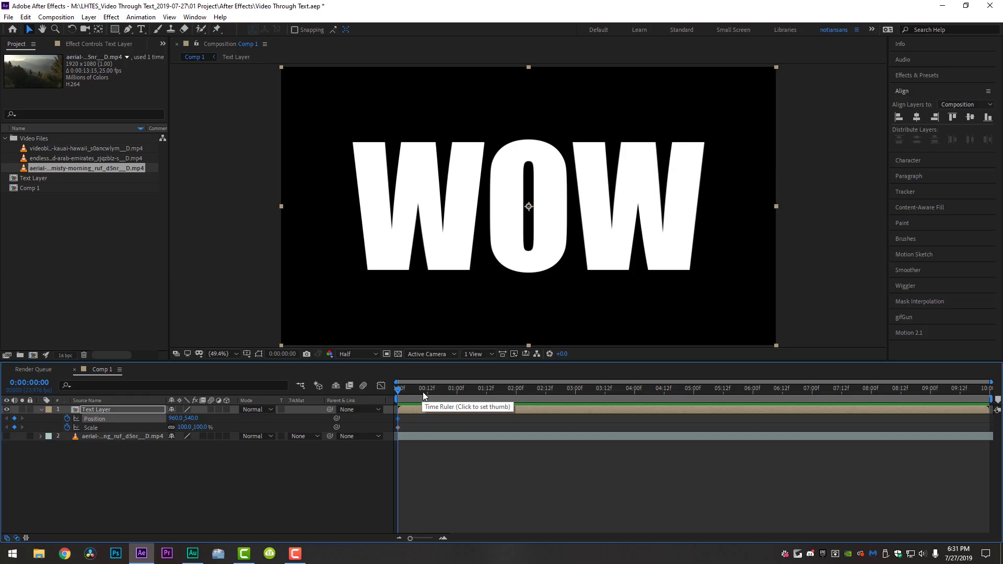
pyautogui.moveTo(422, 392); pyautogui.dragTo(487, 397)
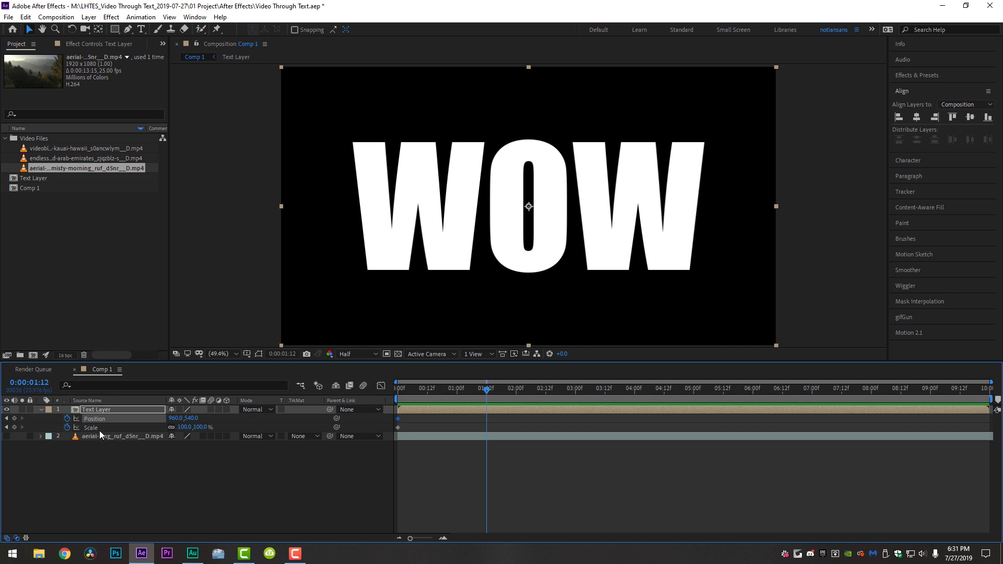
pyautogui.hotkey('alt', 'shift', 'p')
pyautogui.hotkey('alt', 'shift', 's')
# Set Text Layer's Scale to 85% at the first frame and preview the growing text.
pyautogui.moveTo(434, 388); pyautogui.dragTo(380, 394)
pyautogui.moveTo(182, 426); pyautogui.dragTo(172, 427)
pyautogui.click(476, 487)
pyautogui.press('space')
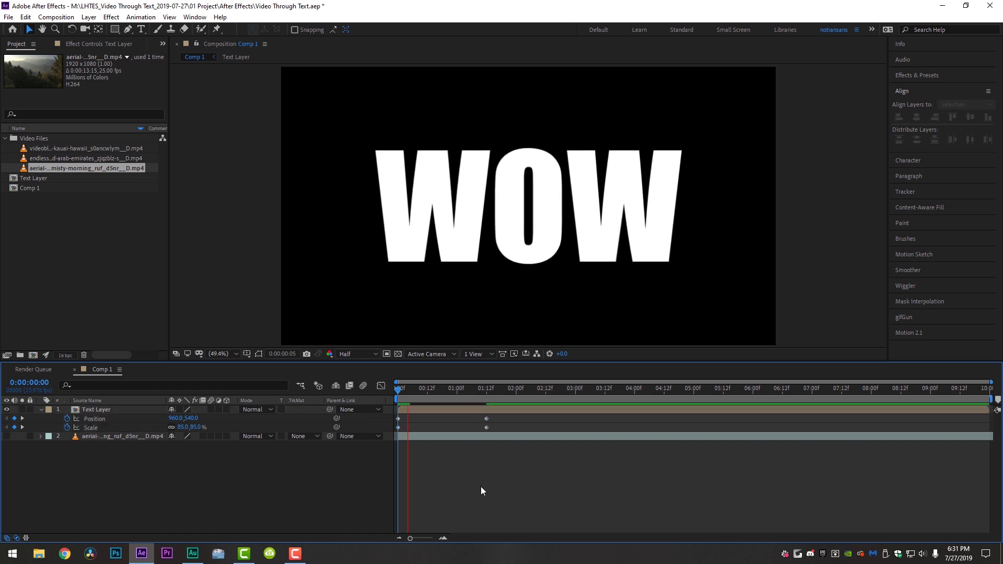
pyautogui.press('space')
pyautogui.press('space')
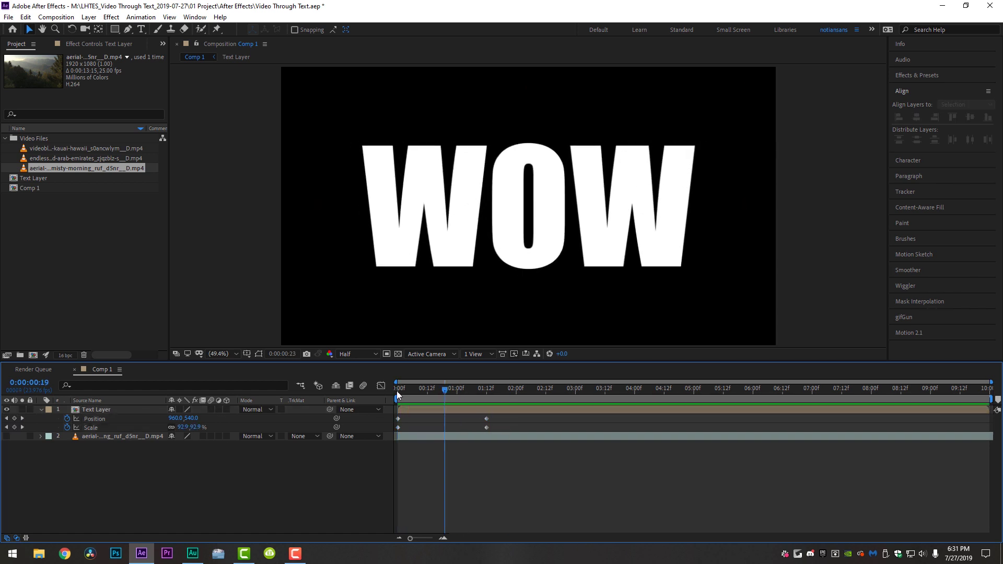
# Move to the second pair of keyframes at 0:00:01:12 and make Text Layer a 3D layer.
pyautogui.click(488, 388)
pyautogui.click(485, 388)
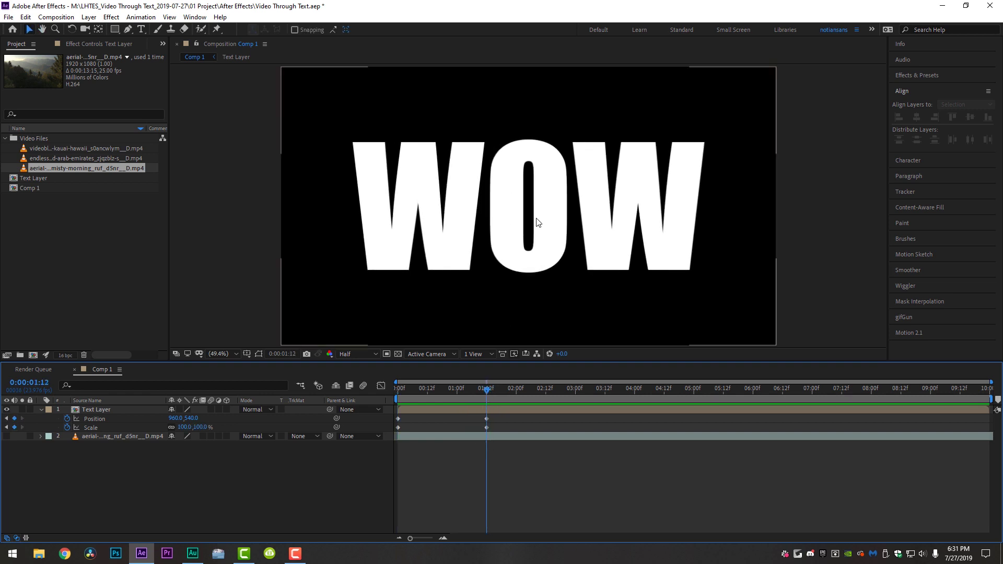
pyautogui.click(500, 437)
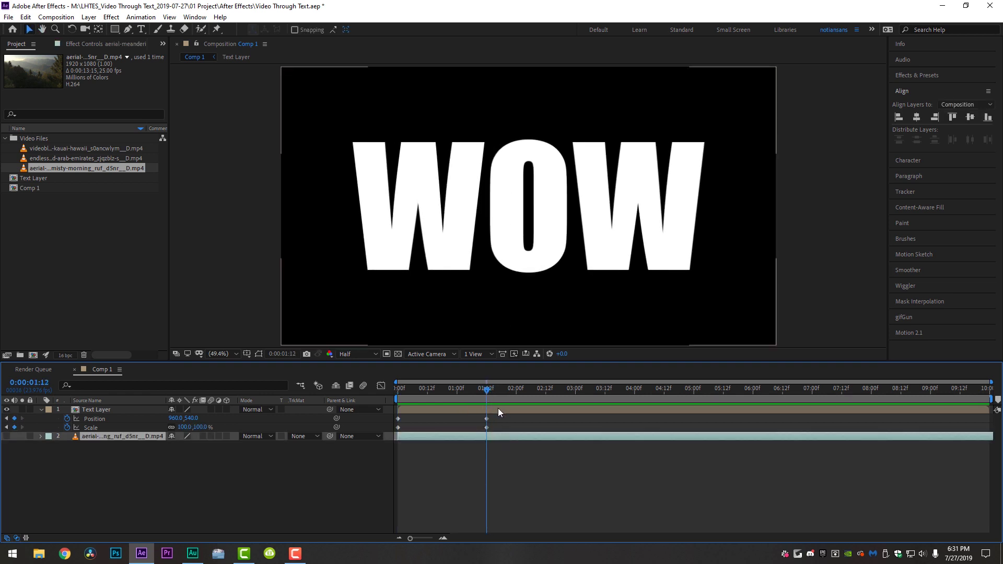
pyautogui.click(499, 412)
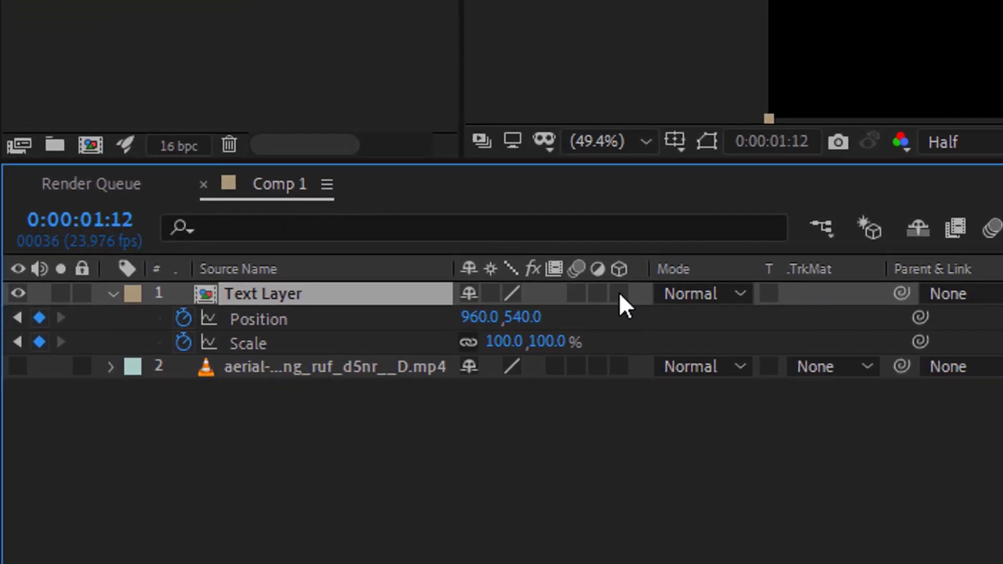
pyautogui.click(619, 294)
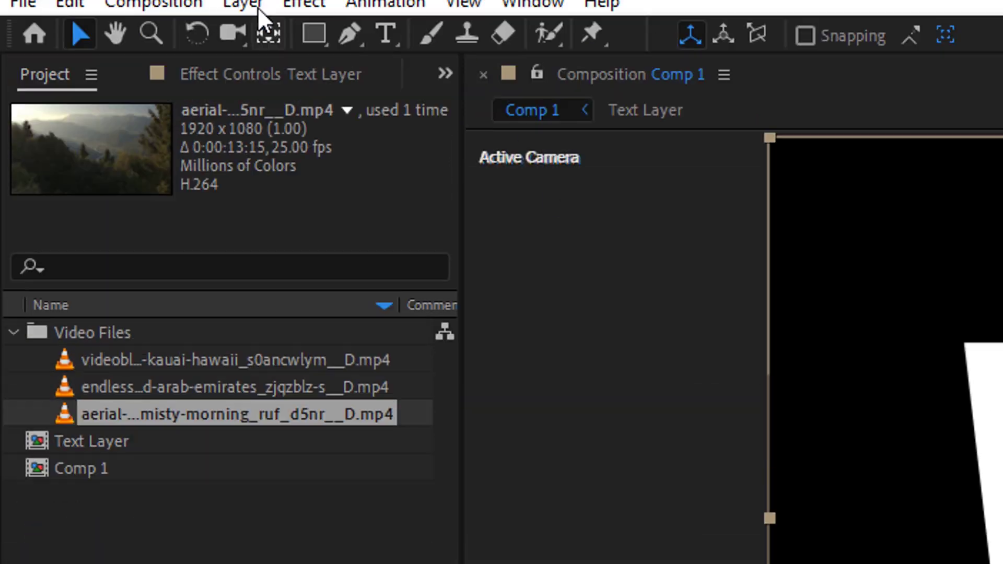
# Create a new Two-Node Camera with the 50mm preset.
pyautogui.click(244, 47)
pyautogui.moveTo(289, 78)
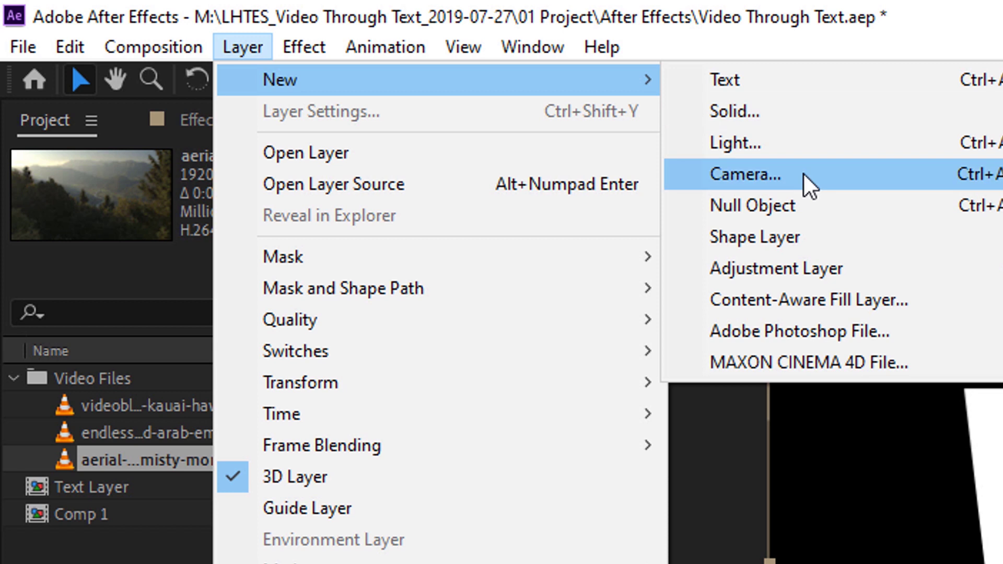
pyautogui.click(745, 184)
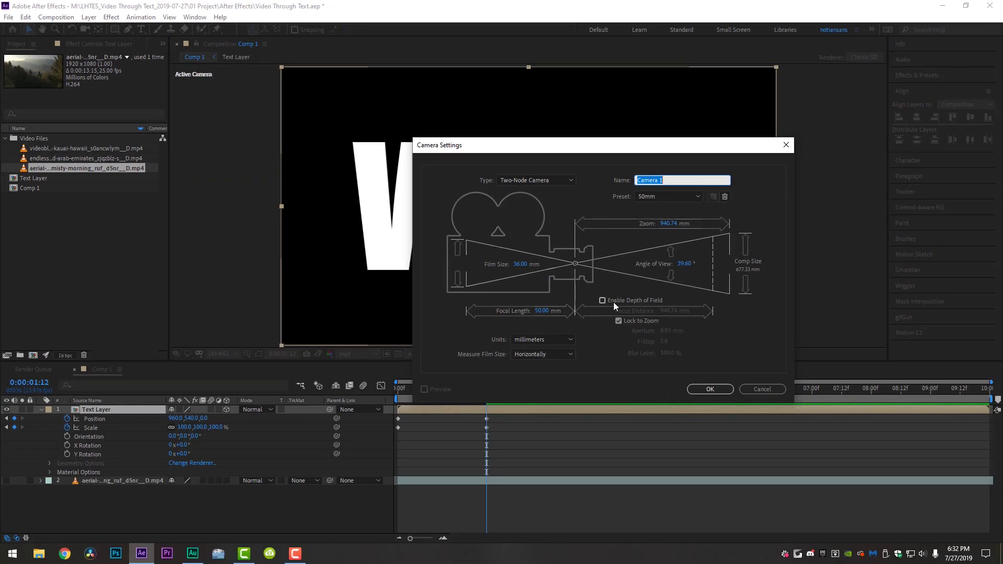
pyautogui.click(708, 389)
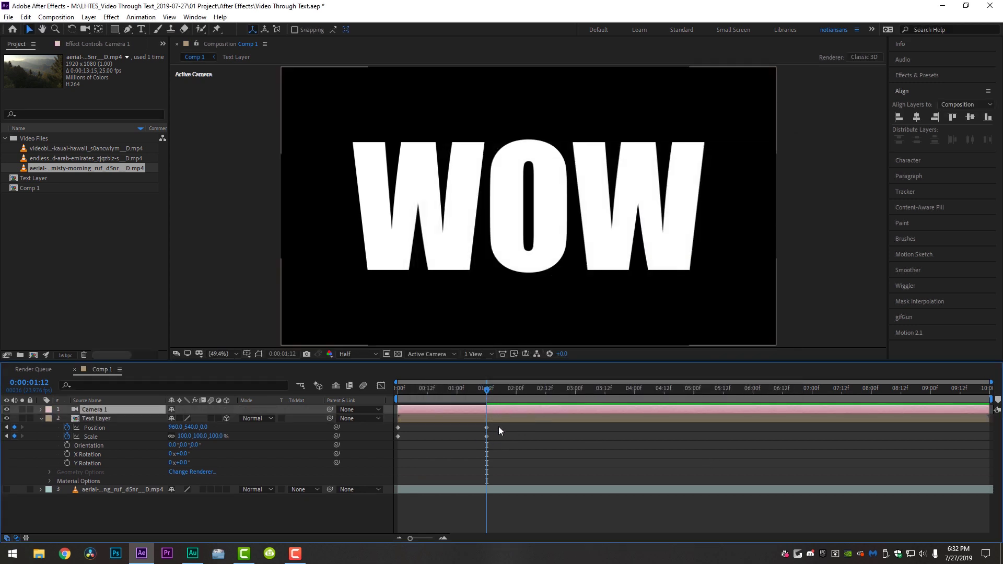
# Reveal the camera's Transform properties and add a Position keyframe at 0:00:01:12.
pyautogui.click(41, 409)
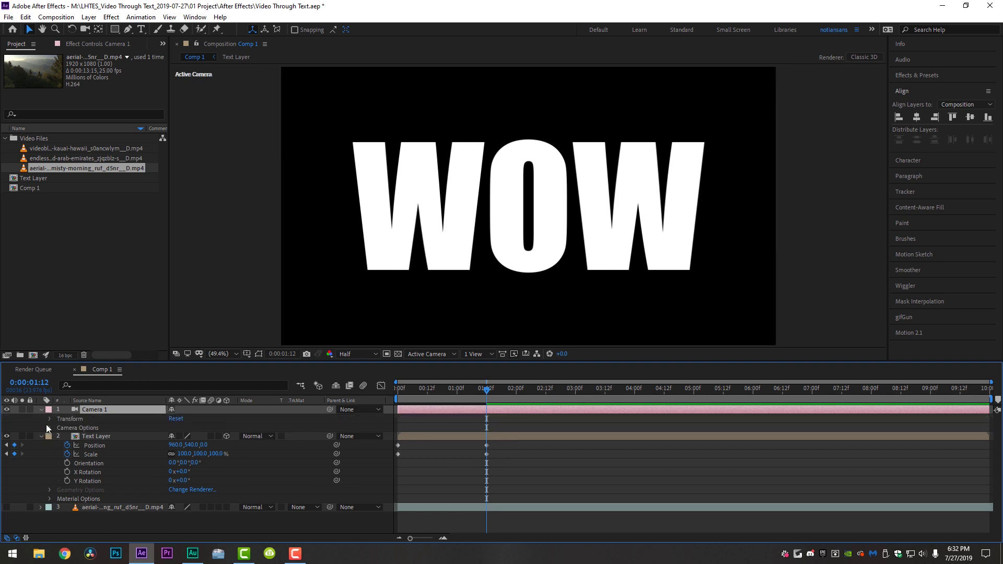
pyautogui.click(50, 419)
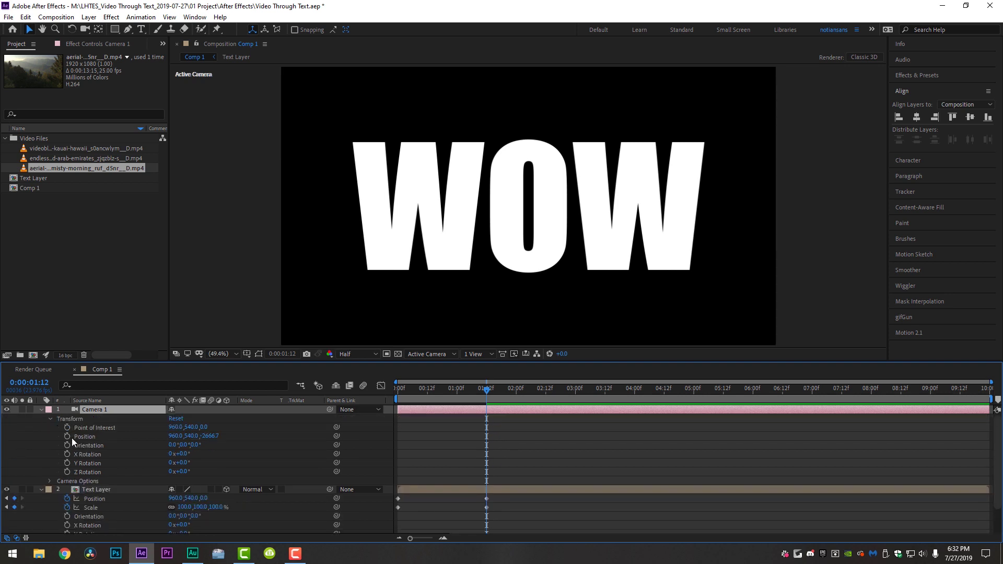
pyautogui.click(67, 436)
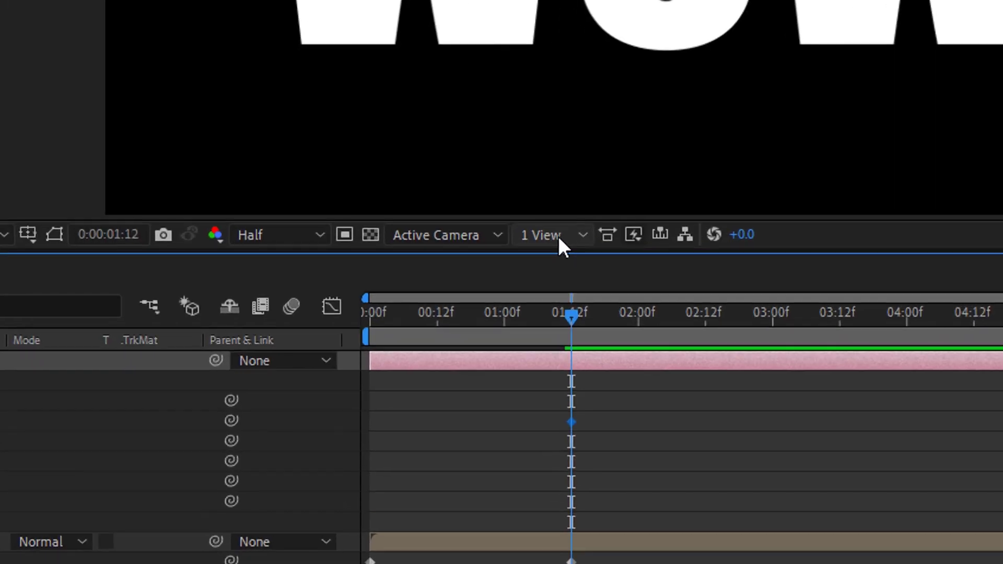
# Switch the viewer to 2 Views - Horizontal and inspect the camera and text plane from above.
pyautogui.click(485, 354)
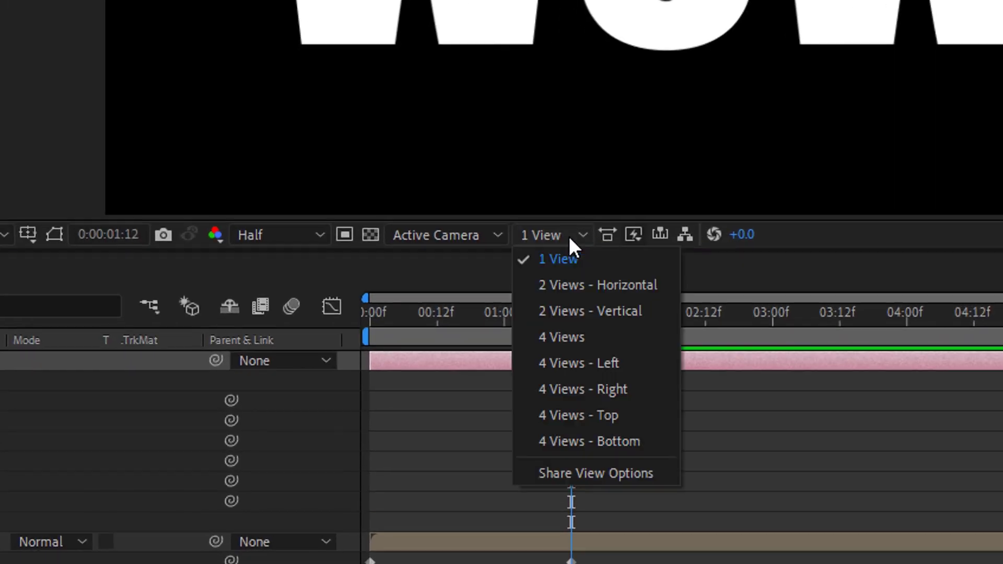
pyautogui.click(580, 286)
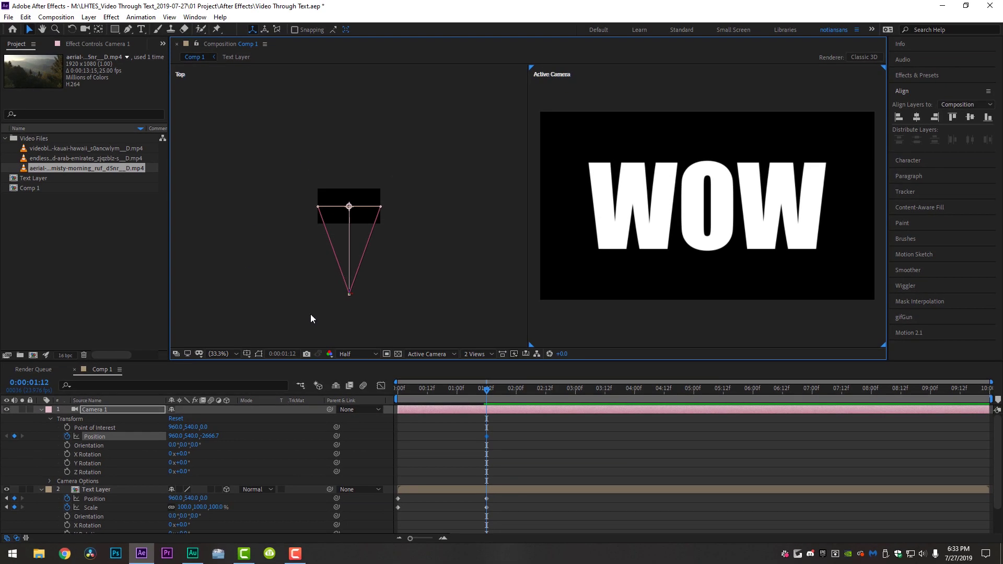
pyautogui.click(348, 293)
pyautogui.click(351, 243)
pyautogui.click(365, 215)
pyautogui.click(336, 211)
# At 0:00:02:12, move the camera forward along Z in the Top view to about -314.7, into the letter O.
pyautogui.moveTo(487, 392); pyautogui.dragTo(546, 390)
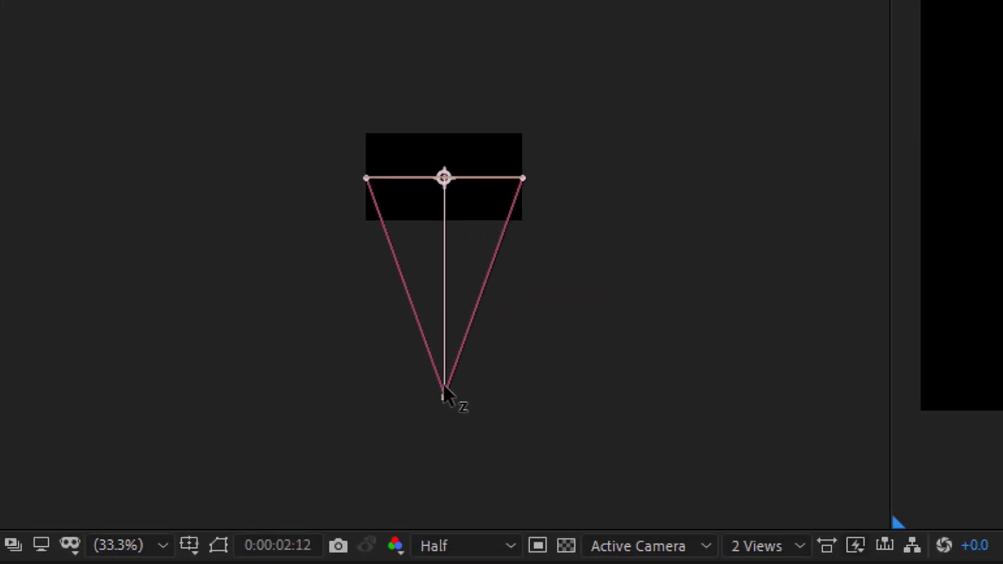
pyautogui.click(348, 289)
pyautogui.moveTo(446, 372); pyautogui.dragTo(469, 201)
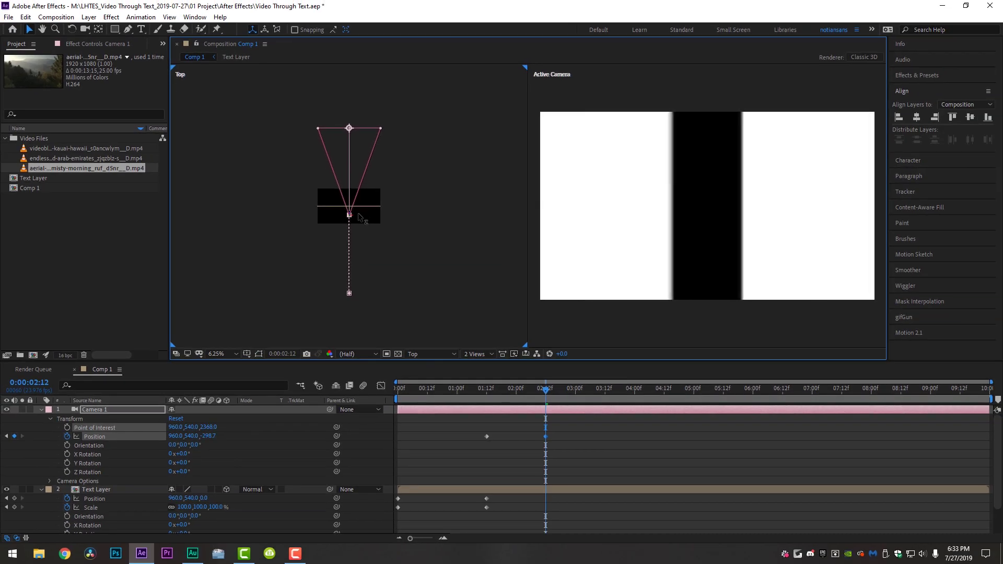
pyautogui.moveTo(359, 215); pyautogui.dragTo(360, 217)
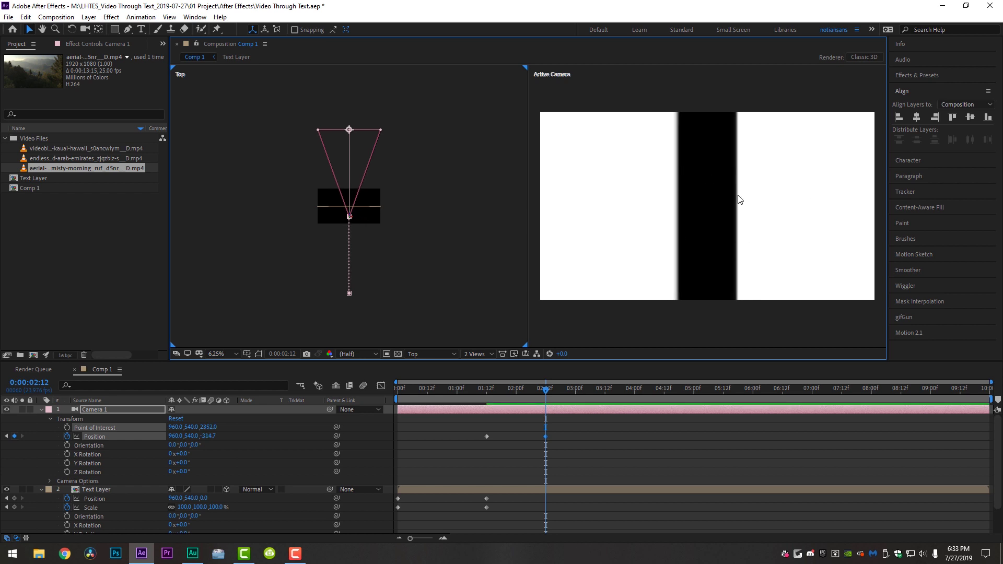
# At 0:00:02:12, keyframe the Text Layer's X position to 1120 and scale to 199%, and check the move by scrubbing.
pyautogui.click(556, 490)
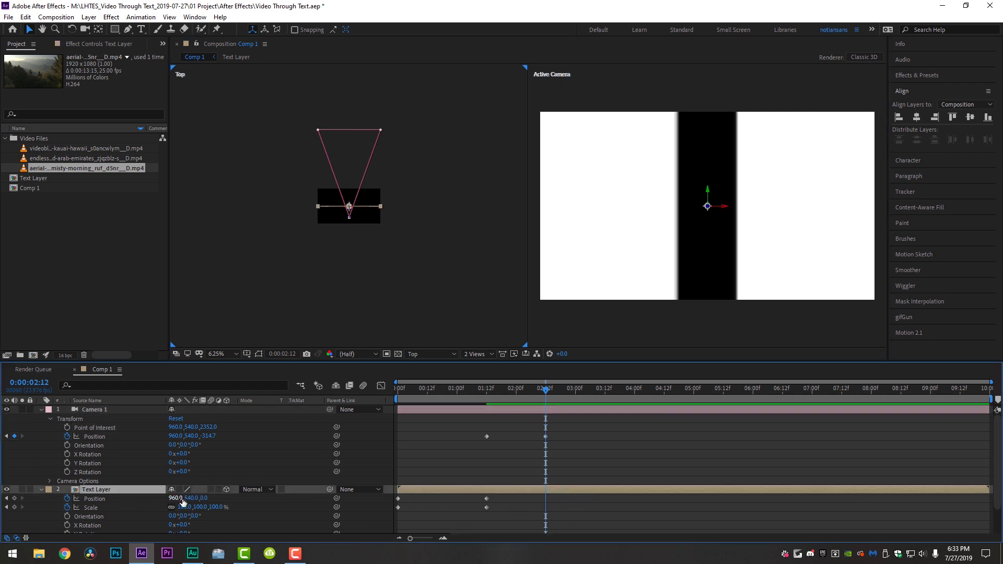
pyautogui.moveTo(176, 497); pyautogui.dragTo(224, 502)
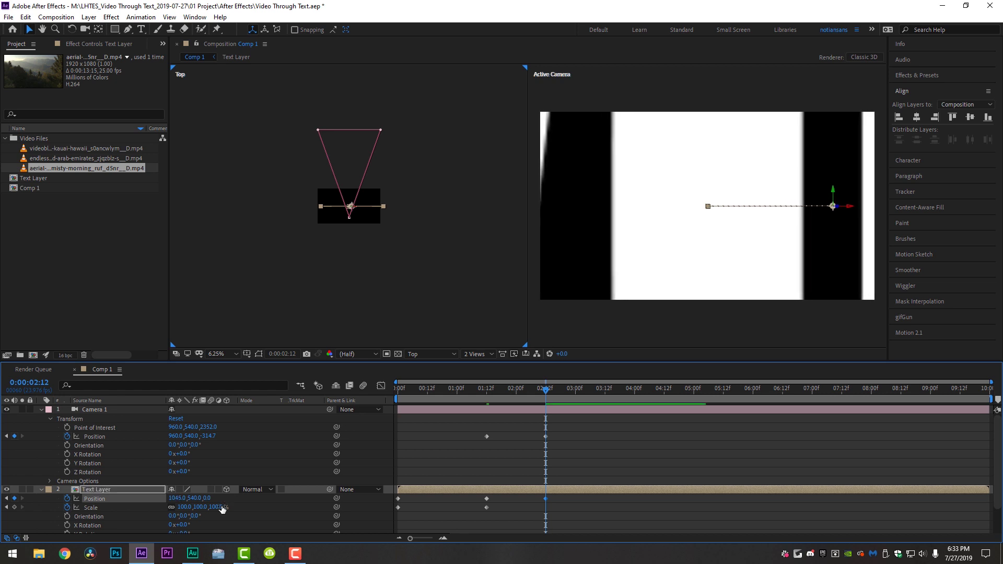
pyautogui.moveTo(226, 505); pyautogui.dragTo(189, 498)
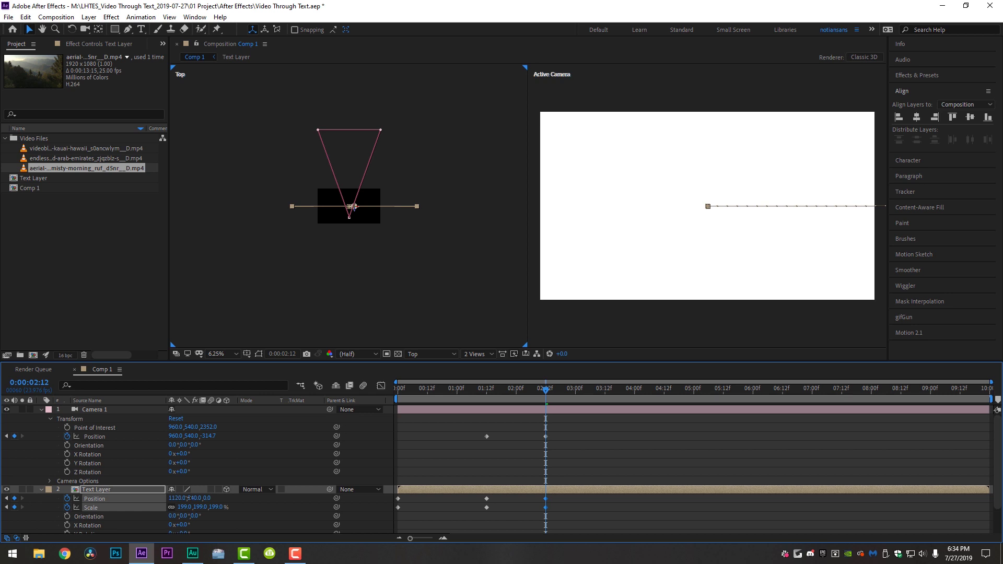
pyautogui.click(602, 430)
pyautogui.moveTo(546, 390); pyautogui.dragTo(541, 415)
pyautogui.press('Home')
# Make the aerial footage layer visible and set its track matte to Alpha Matte "Text Layer".
pyautogui.scroll(-2, 463, 464)
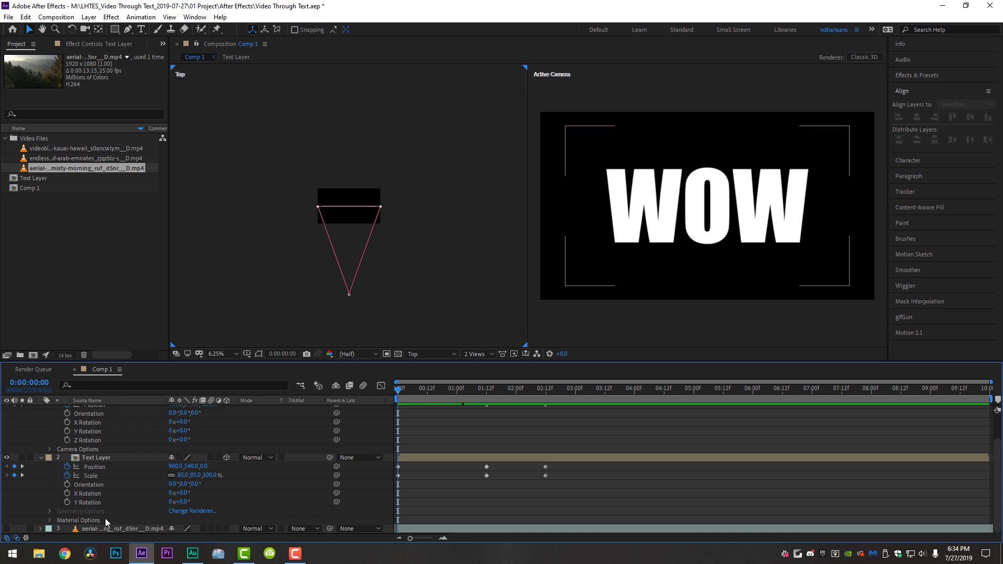
pyautogui.click(7, 528)
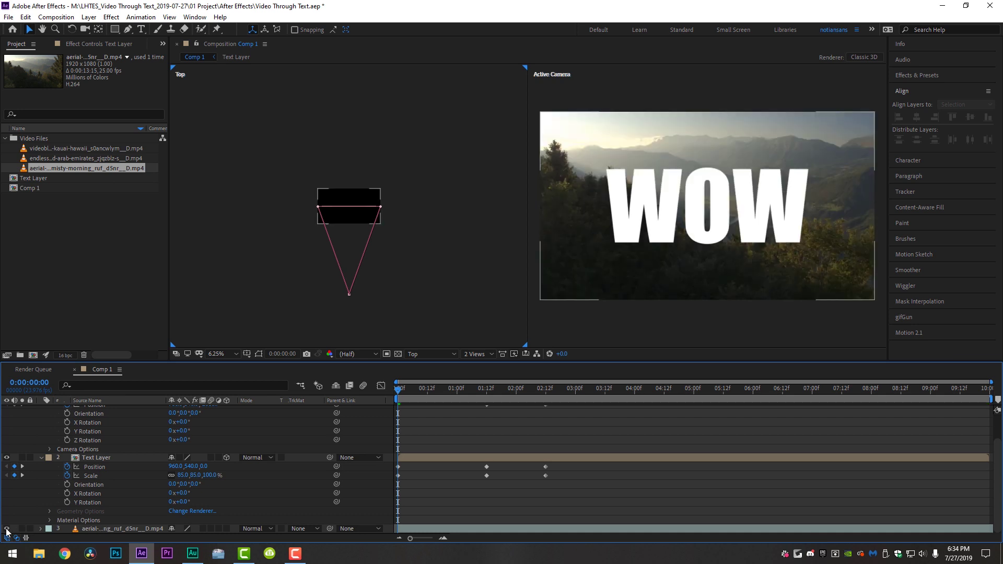
pyautogui.click(118, 528)
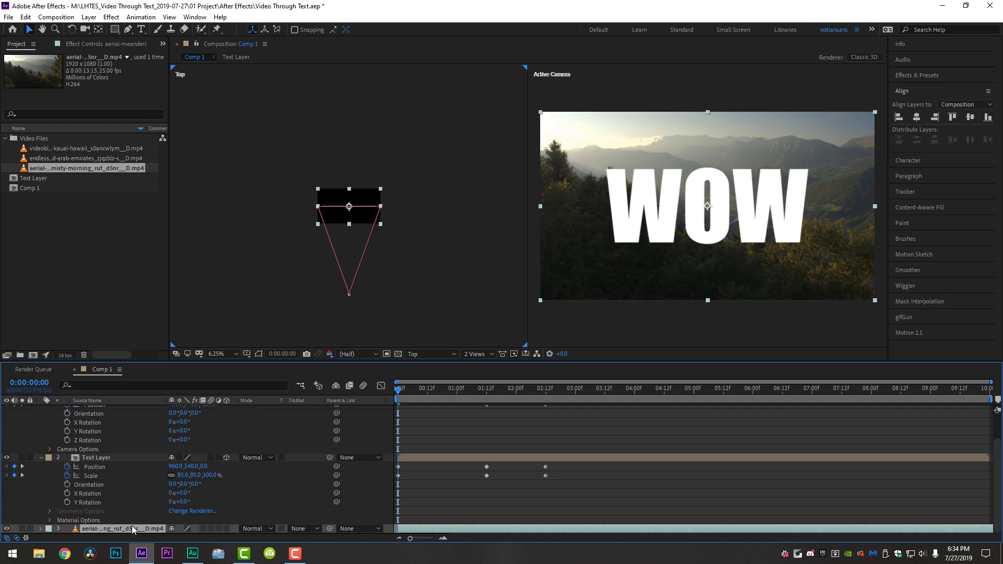
pyautogui.click(311, 528)
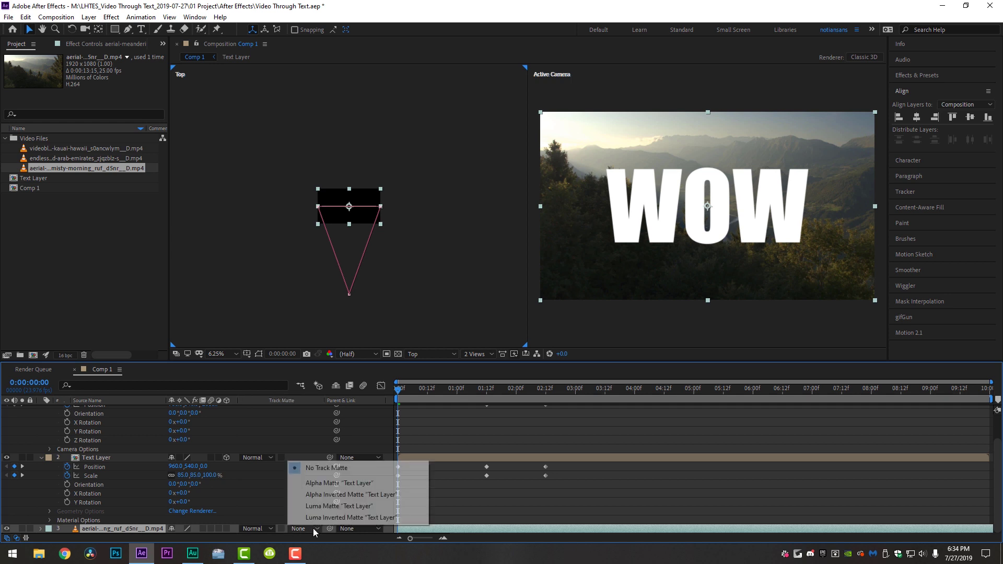
pyautogui.click(339, 483)
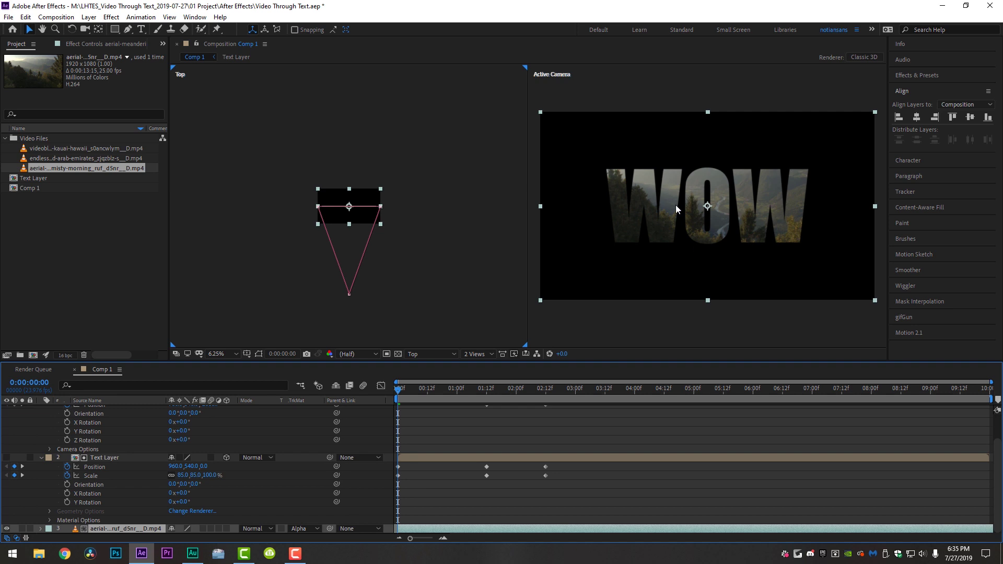
pyautogui.moveTo(399, 390); pyautogui.dragTo(383, 417)
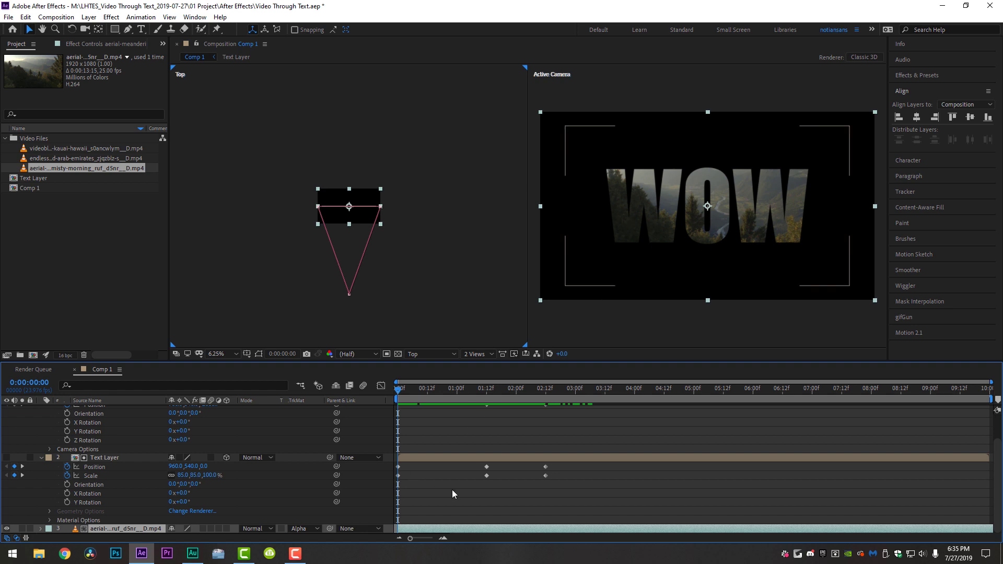
# Duplicate the Text Layer and make the upper copy visible over the matted footage.
pyautogui.scroll(1, 452, 490)
pyautogui.click(430, 490)
pyautogui.hotkey('ctrl', 'd')
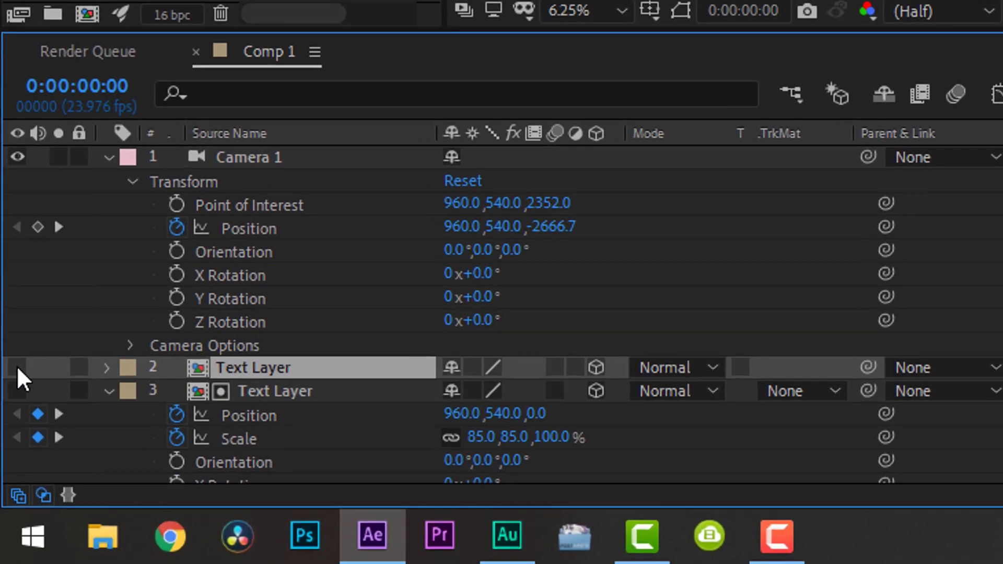
pyautogui.click(11, 437)
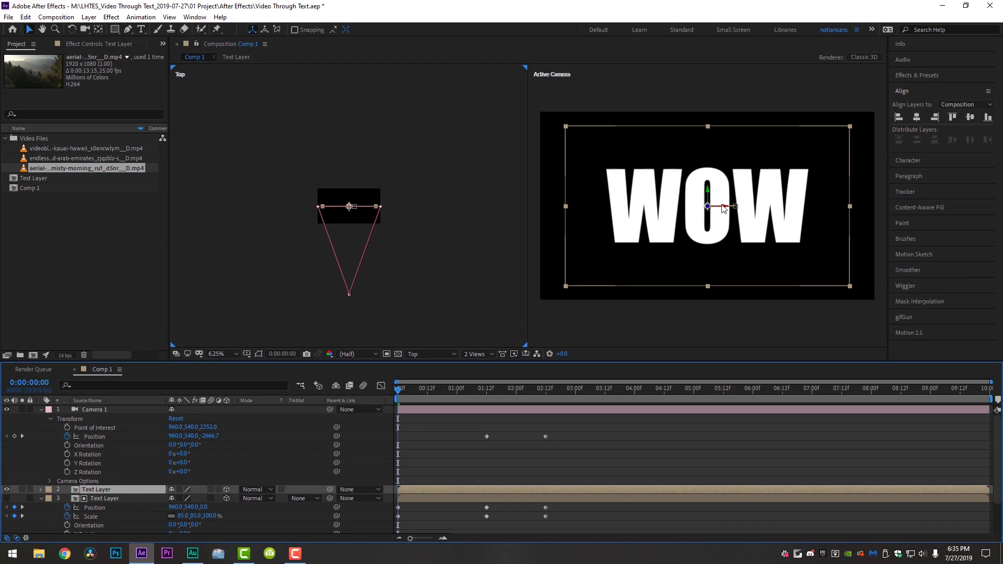
# Keyframe the duplicate Text Layer's opacity from 100% at 0:00:01:12 to 0% at about 0:00:02:01.
pyautogui.moveTo(477, 388); pyautogui.dragTo(484, 394)
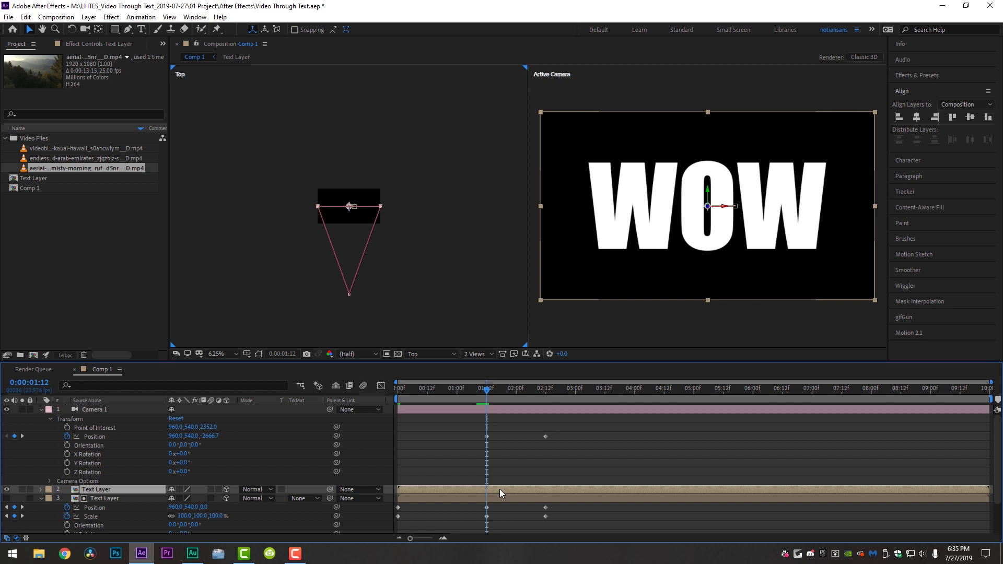
pyautogui.hotkey('alt', 'shift', 't')
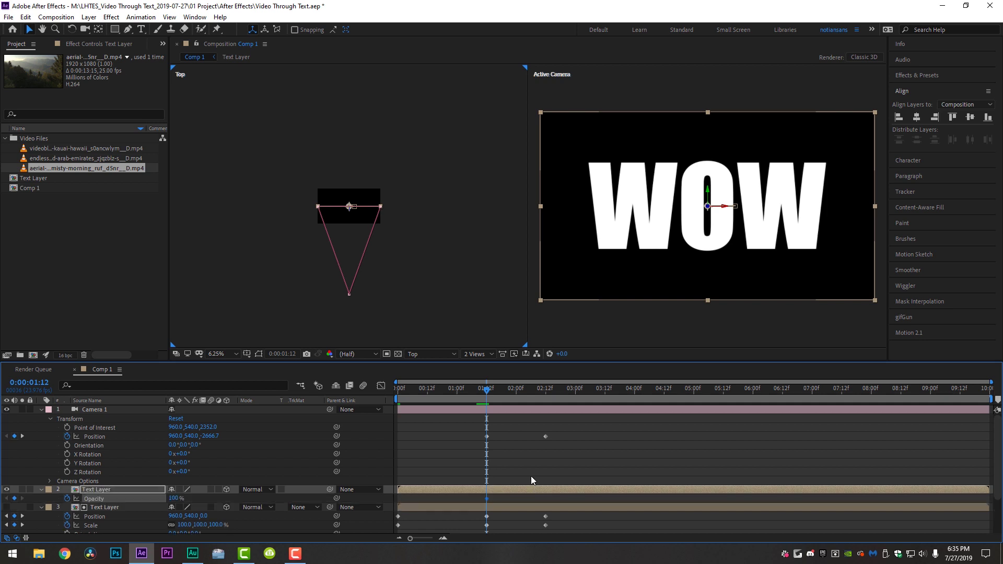
pyautogui.moveTo(487, 392); pyautogui.dragTo(520, 394)
pyautogui.moveTo(174, 501); pyautogui.dragTo(55, 506)
pyautogui.moveTo(527, 396); pyautogui.dragTo(356, 409)
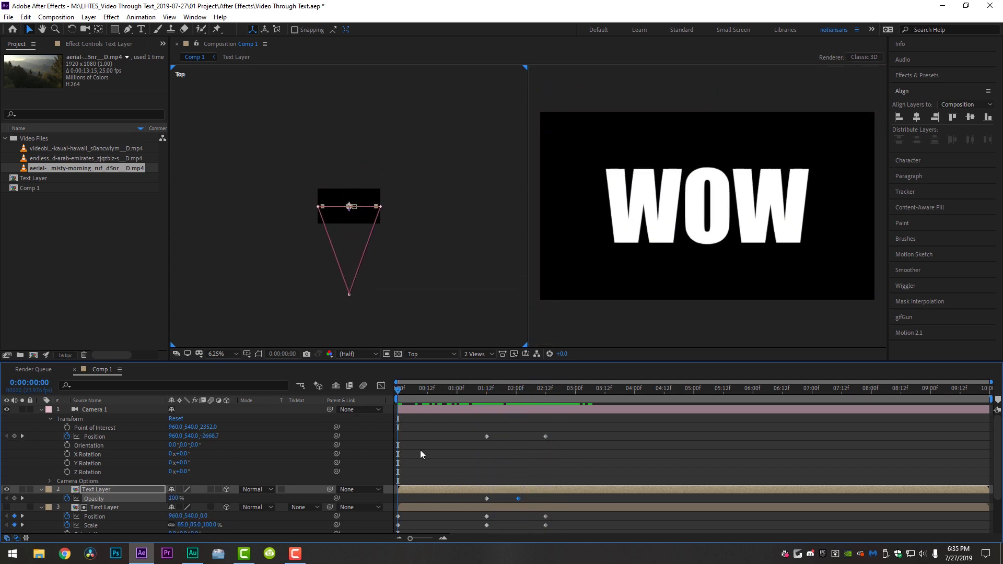
# Play and scrub the transition, comparing the fading white text copy with the matte Text Layer beneath it.
pyautogui.press('space')
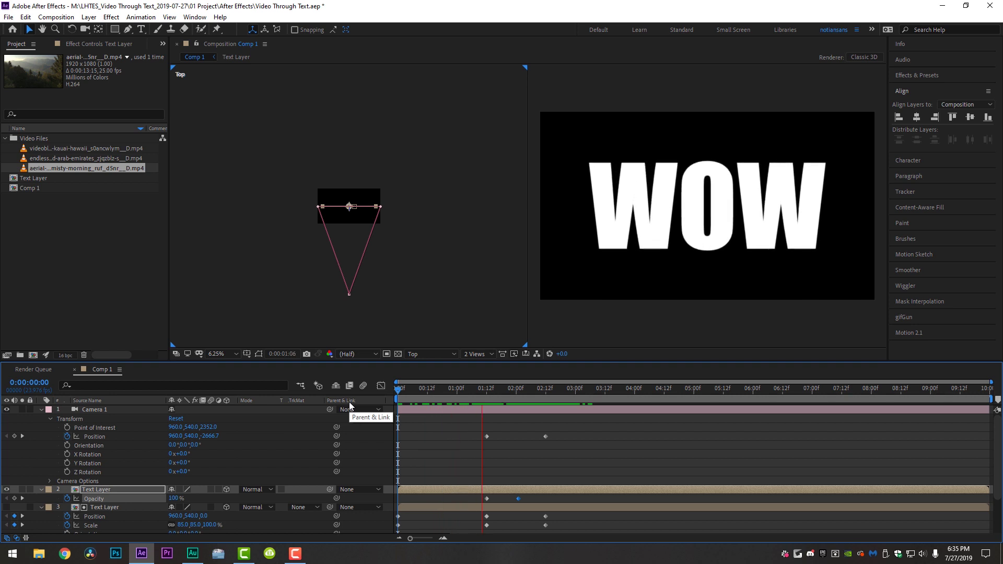
pyautogui.press('space')
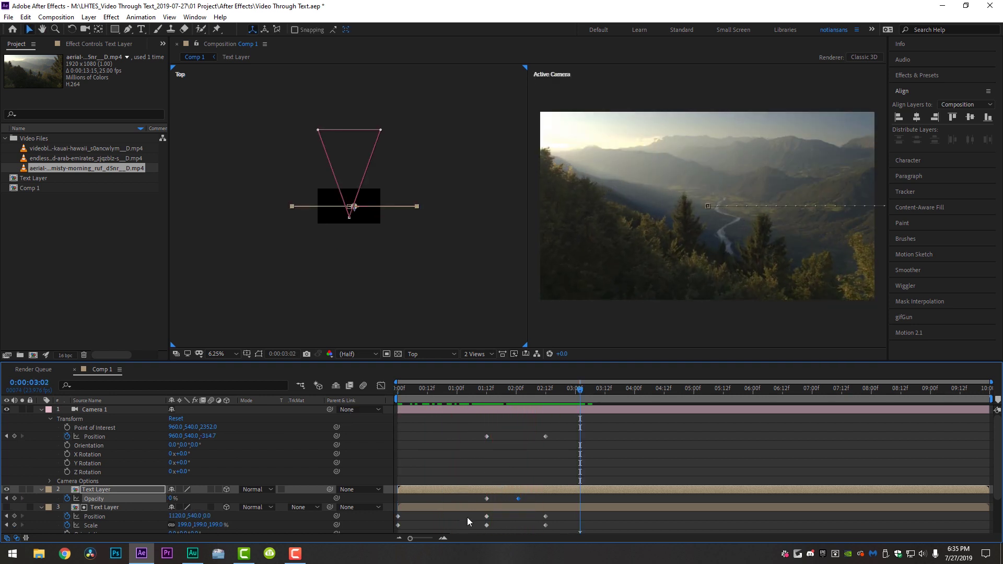
pyautogui.click(443, 508)
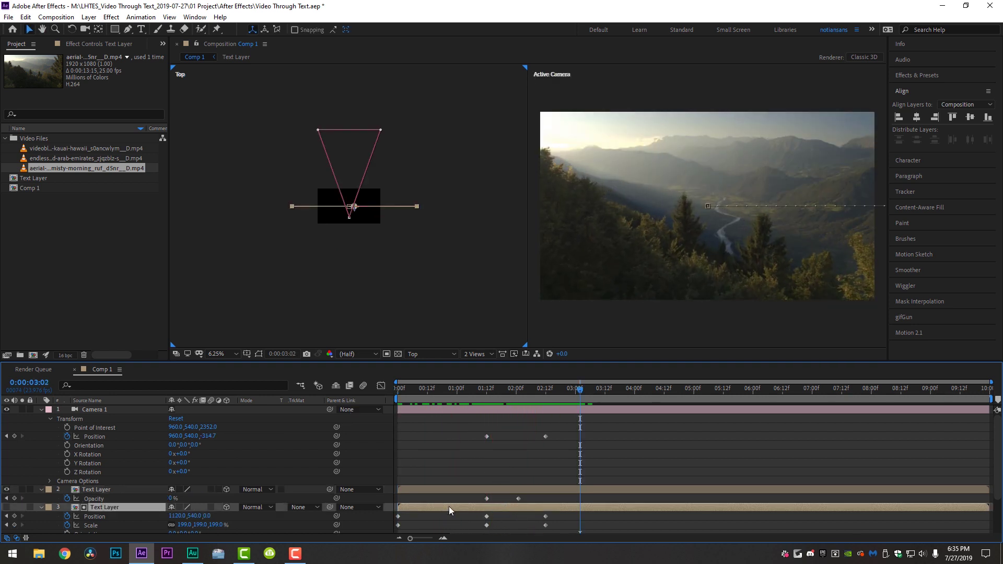
pyautogui.click(459, 489)
pyautogui.click(453, 508)
pyautogui.click(455, 490)
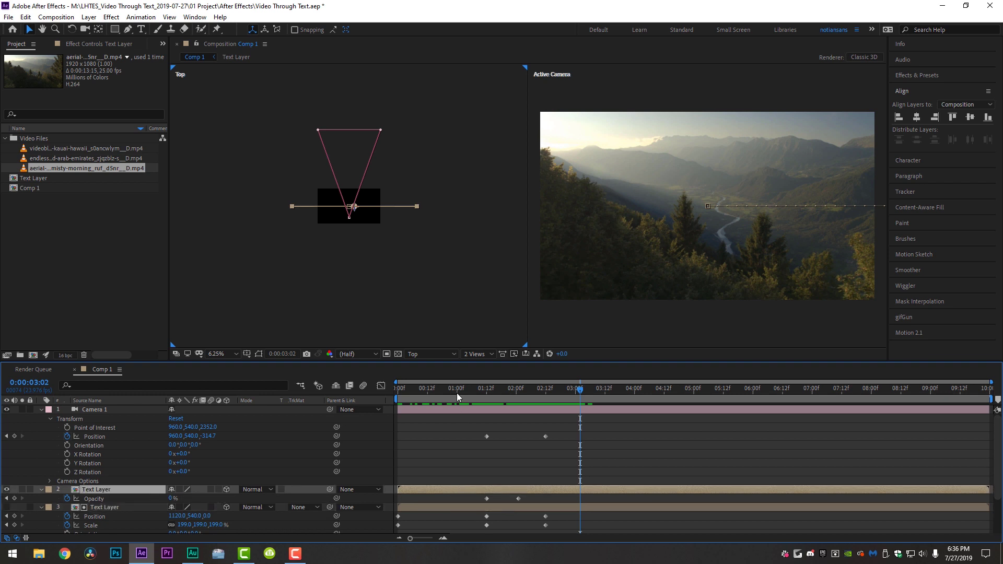
pyautogui.moveTo(456, 392); pyautogui.dragTo(439, 389)
pyautogui.click(455, 508)
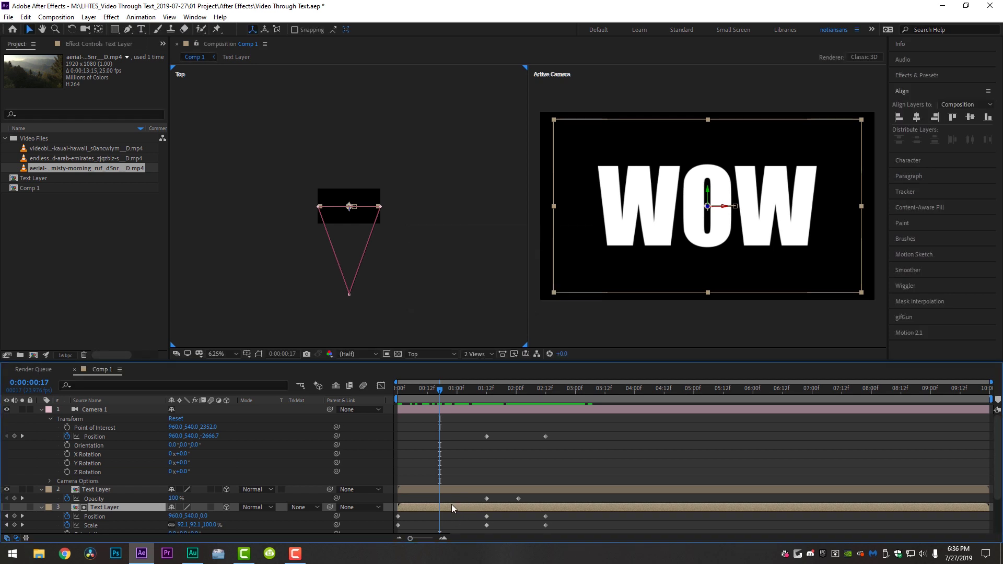
pyautogui.click(455, 487)
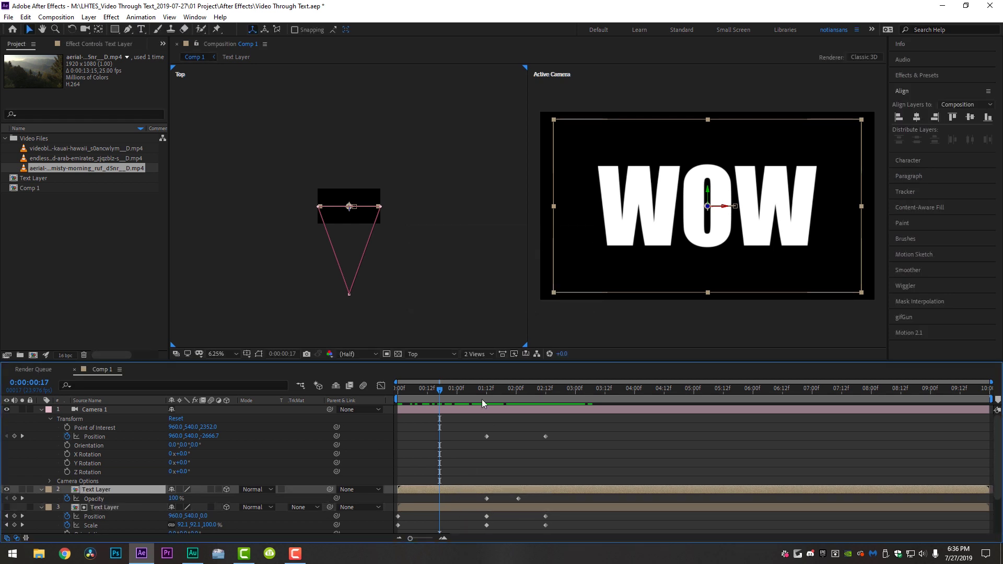
pyautogui.moveTo(487, 386); pyautogui.dragTo(556, 400)
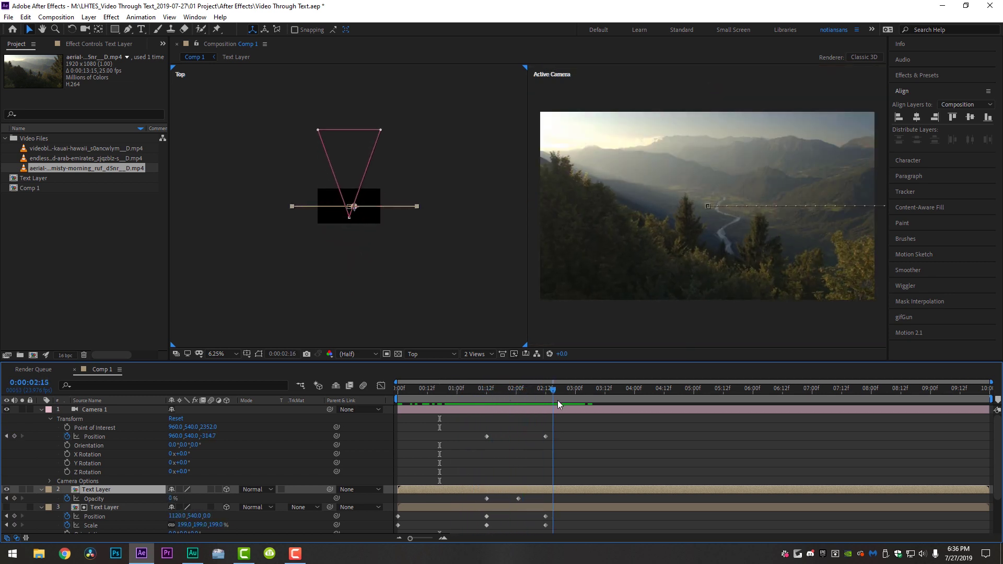
pyautogui.press('Home')
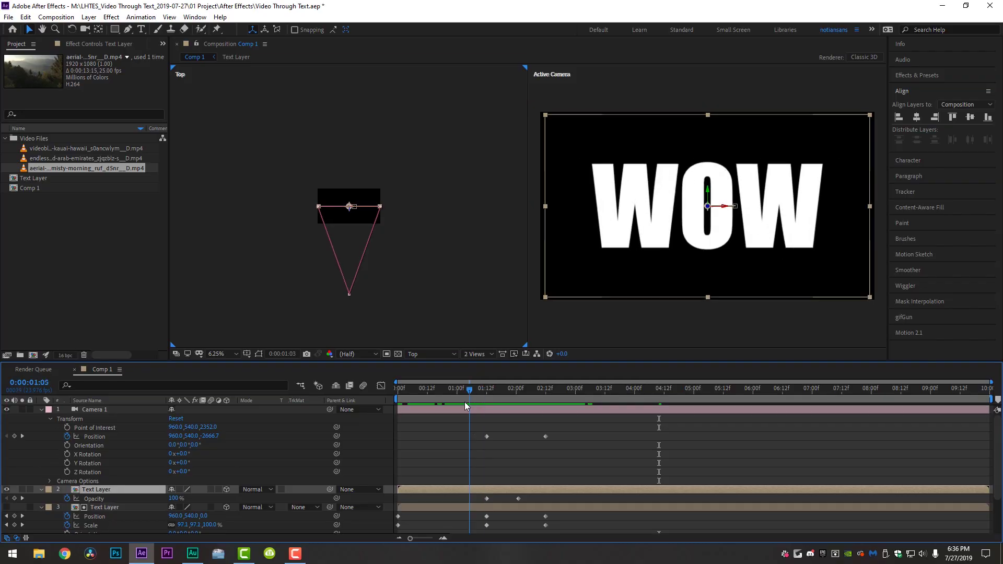
pyautogui.moveTo(465, 402)
pyautogui.mouseDown()
pyautogui.moveTo(524, 403)
pyautogui.moveTo(446, 407)
pyautogui.mouseUp()
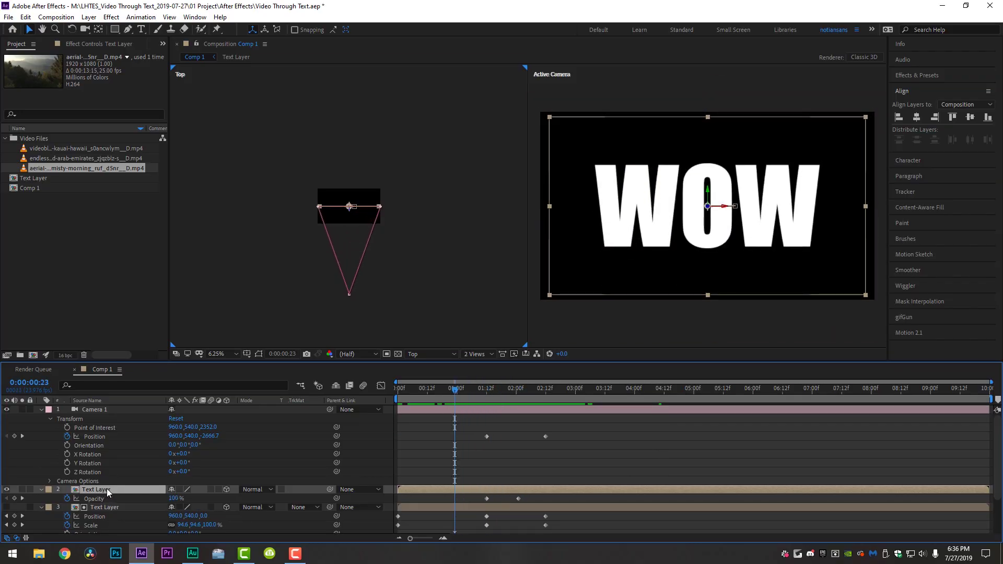
# Delete the duplicate Text Layer and set the aerial footage's track matte to Alpha Inverted Matte "Text Layer".
pyautogui.press('Delete')
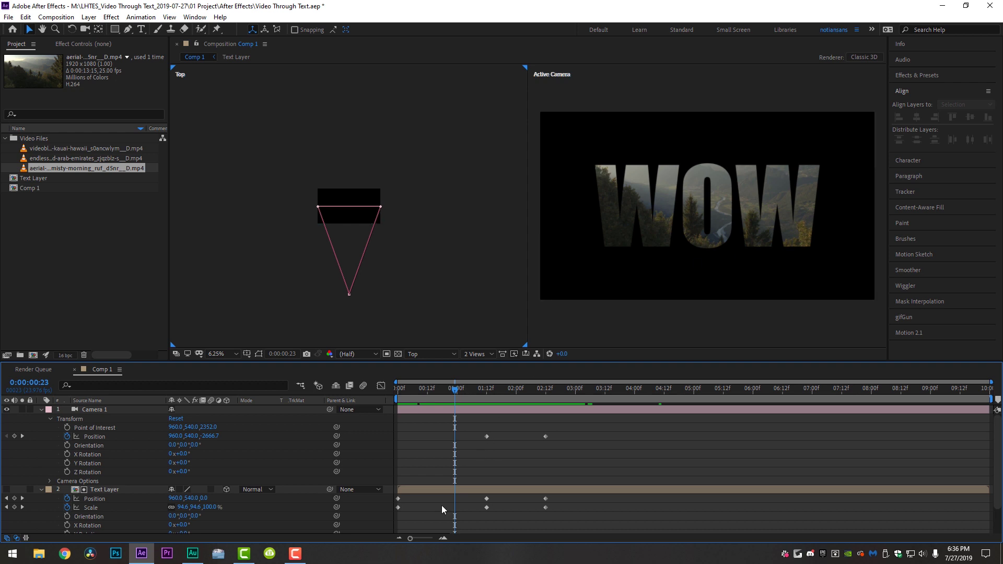
pyautogui.scroll(-2, 460, 469)
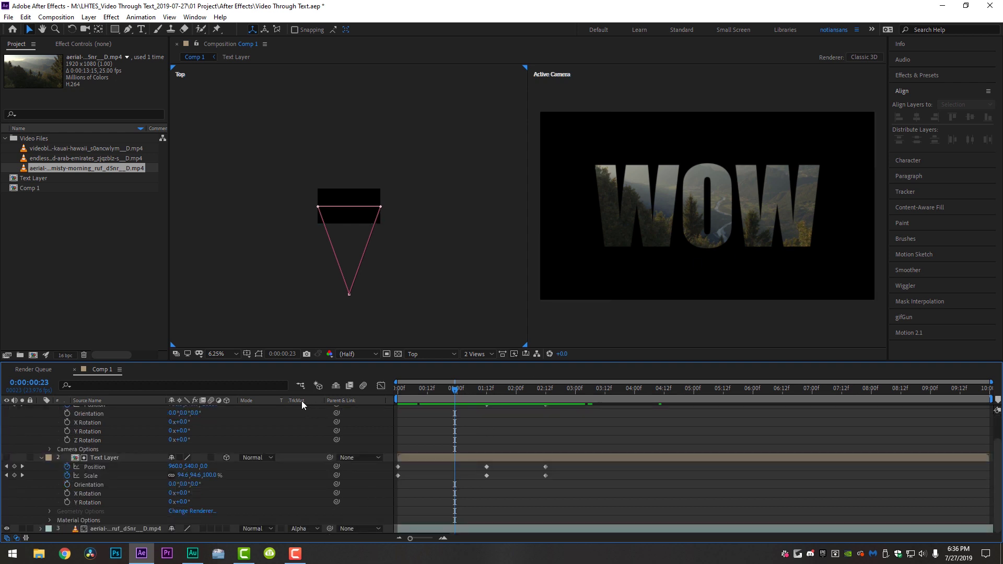
pyautogui.click(302, 528)
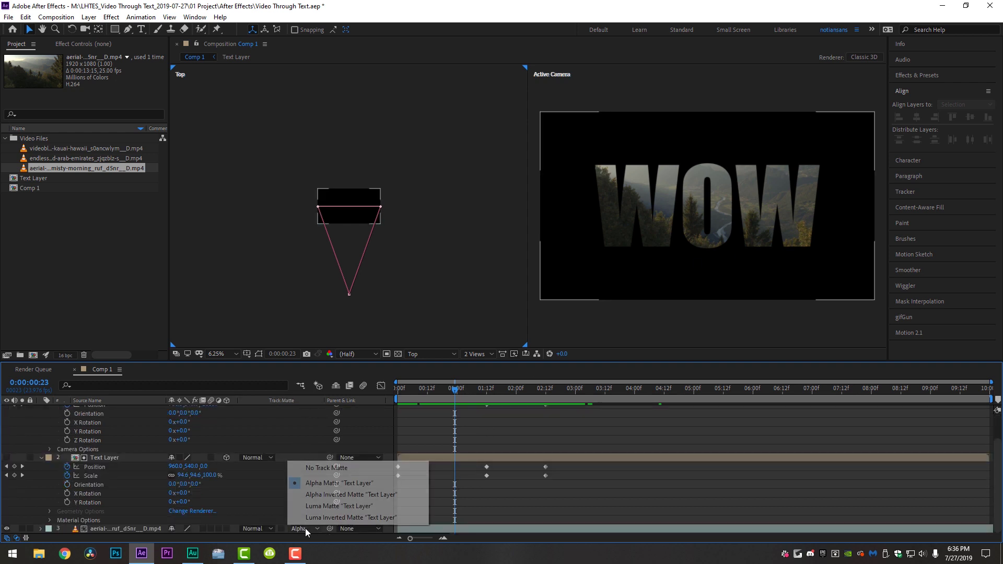
pyautogui.click(324, 495)
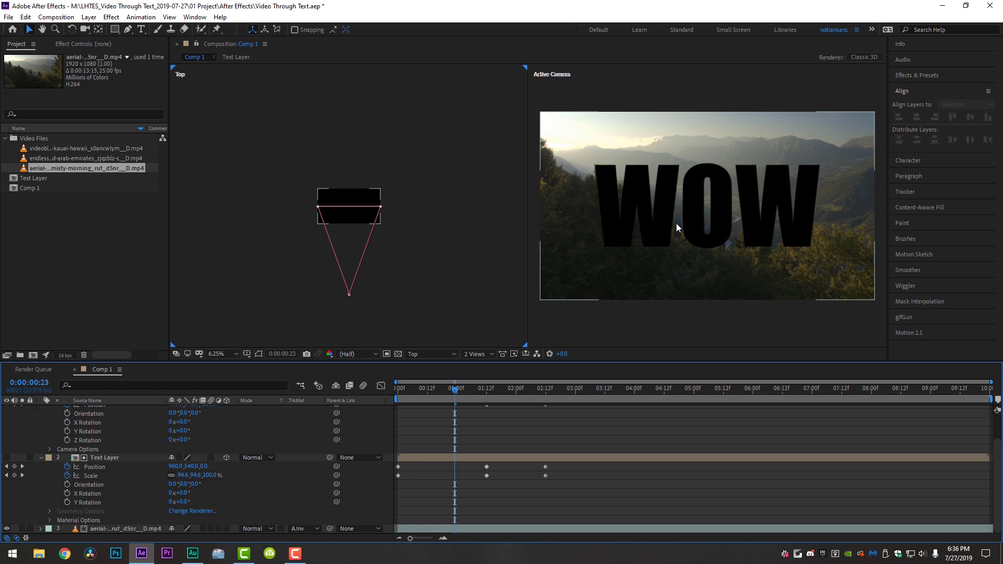
# Switch the viewer to a single Active Camera view and turn on the transparency grid at 0:00:01:12.
pyautogui.hotkey('shift', 'Escape')
pyautogui.moveTo(503, 388)
pyautogui.mouseDown()
pyautogui.moveTo(442, 397)
pyautogui.moveTo(506, 396)
pyautogui.moveTo(487, 396)
pyautogui.mouseUp()
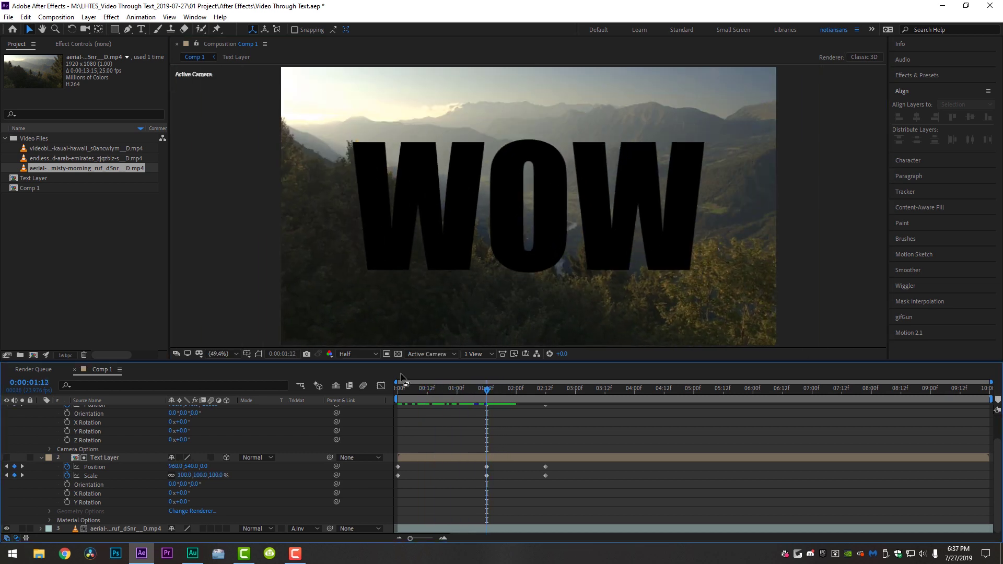
pyautogui.click(398, 354)
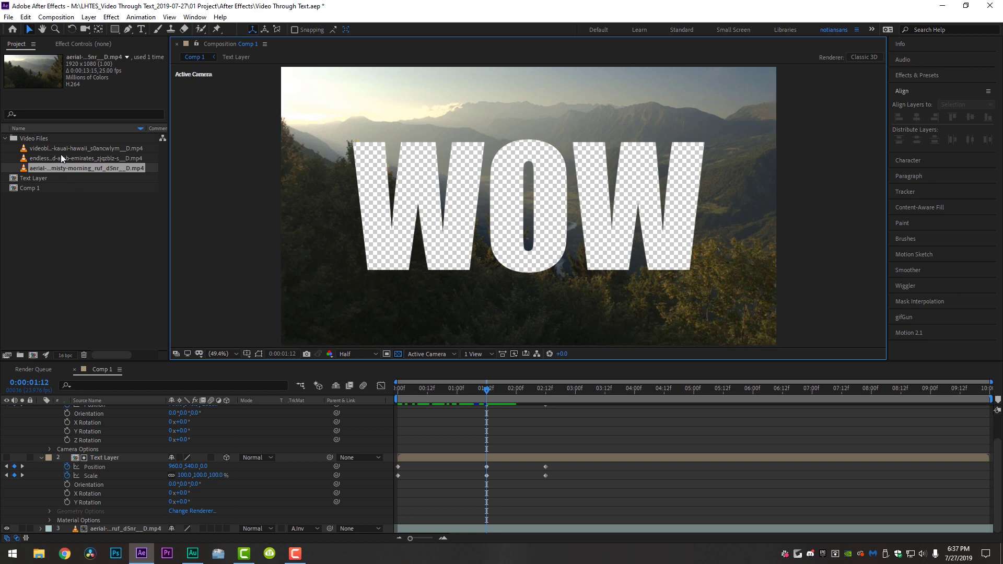
# Collapse the layer properties and add the endless desert footage to Comp 1 beneath the aerial footage layer.
pyautogui.click(93, 458)
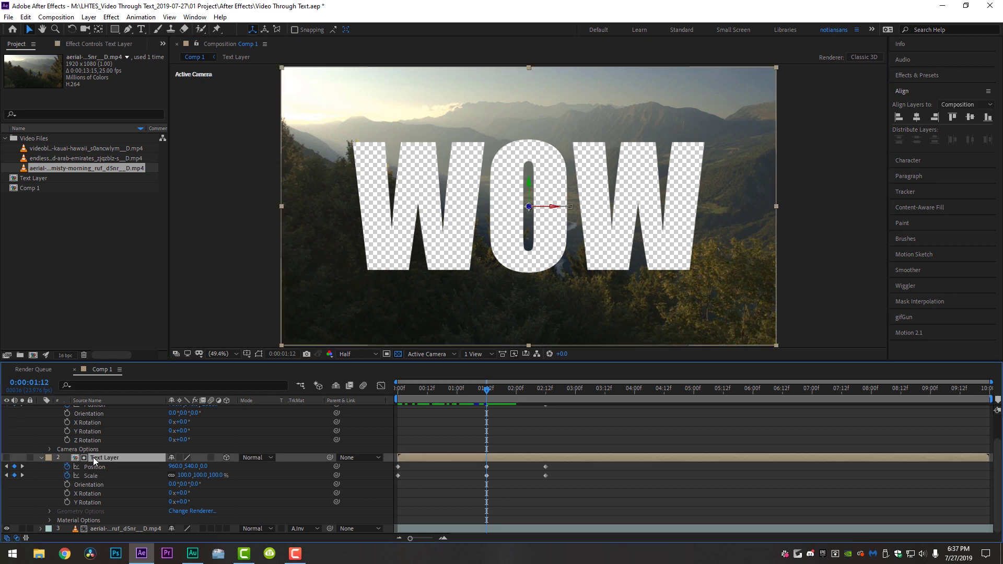
pyautogui.click(41, 456)
pyautogui.click(105, 490)
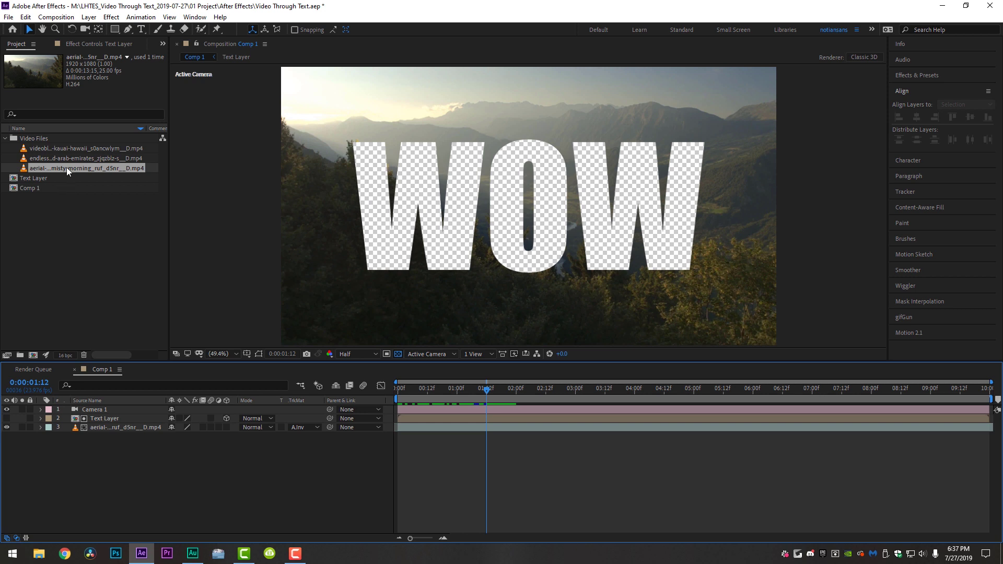
pyautogui.moveTo(70, 156); pyautogui.dragTo(86, 464)
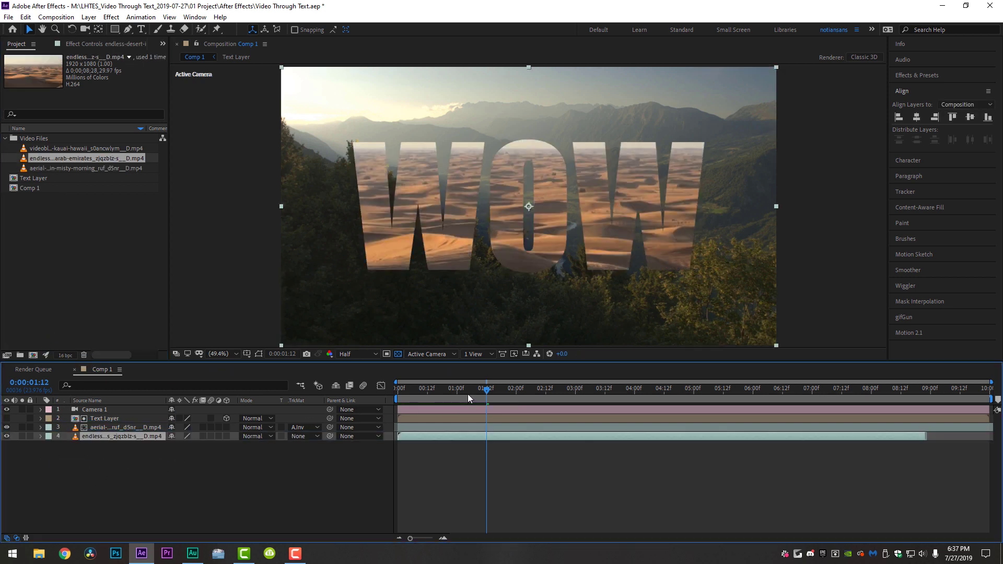
# Preview Comp 1 from the start to examine the flight through the letters into the desert footage.
pyautogui.moveTo(465, 389)
pyautogui.mouseDown()
pyautogui.moveTo(412, 389)
pyautogui.moveTo(558, 393)
pyautogui.moveTo(419, 393)
pyautogui.moveTo(513, 400)
pyautogui.moveTo(445, 406)
pyautogui.moveTo(505, 405)
pyautogui.moveTo(469, 406)
pyautogui.mouseUp()
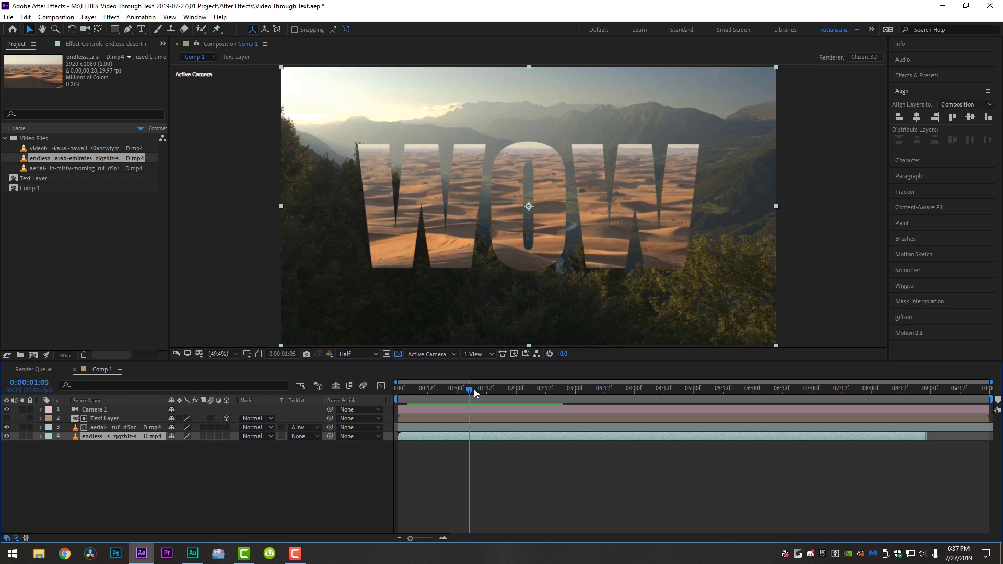
pyautogui.moveTo(478, 390); pyautogui.dragTo(345, 394)
pyautogui.press('space')
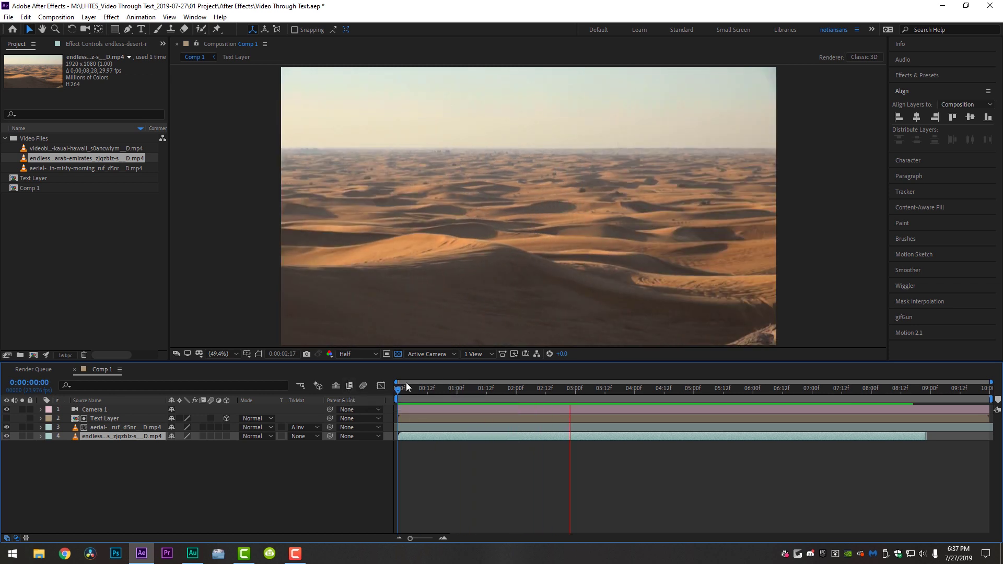
pyautogui.moveTo(580, 390); pyautogui.dragTo(444, 396)
pyautogui.click(421, 417)
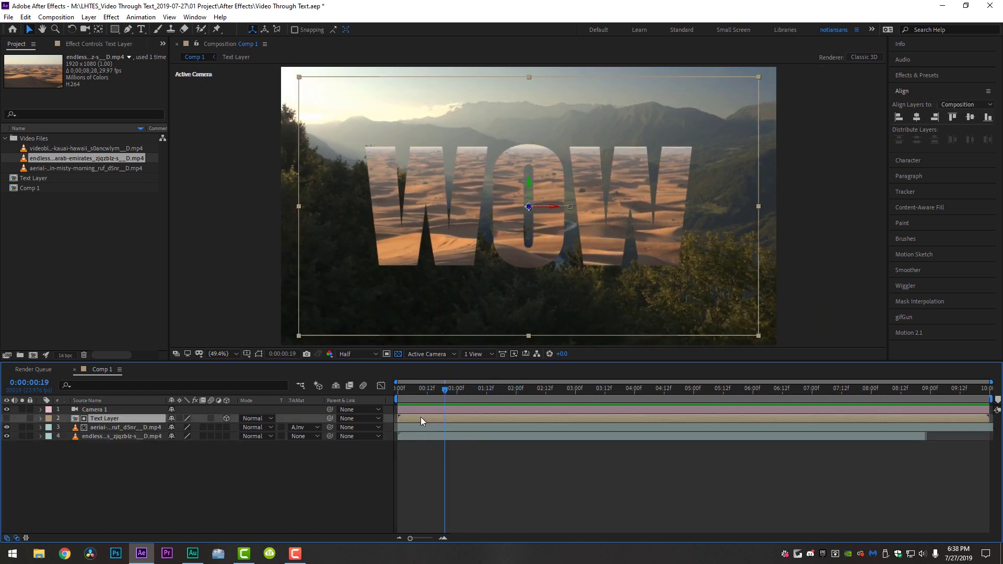
# Duplicate the Text Layer, make the upper copy visible and reveal its keyframed properties.
pyautogui.hotkey('ctrl', 'd')
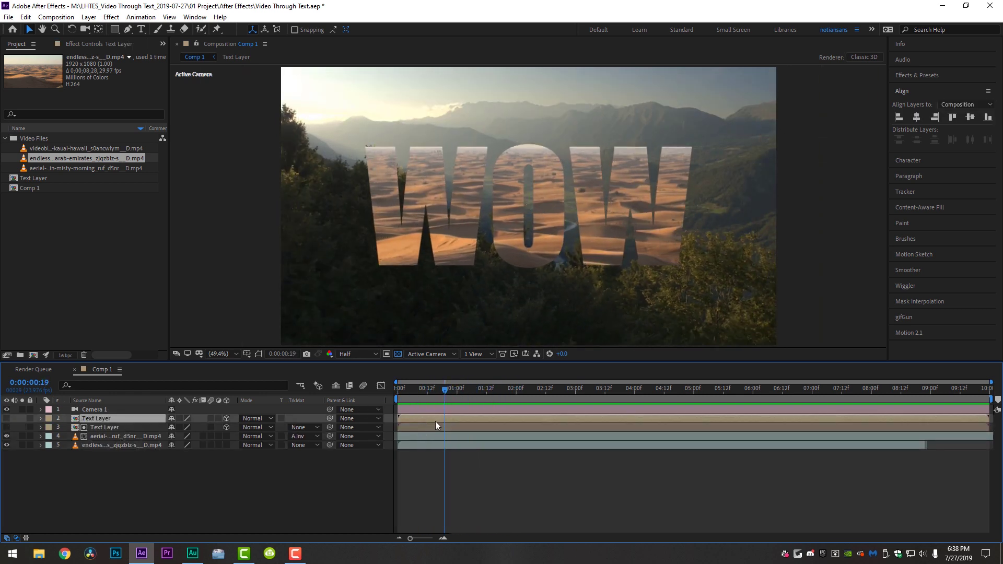
pyautogui.click(6, 418)
pyautogui.press('u')
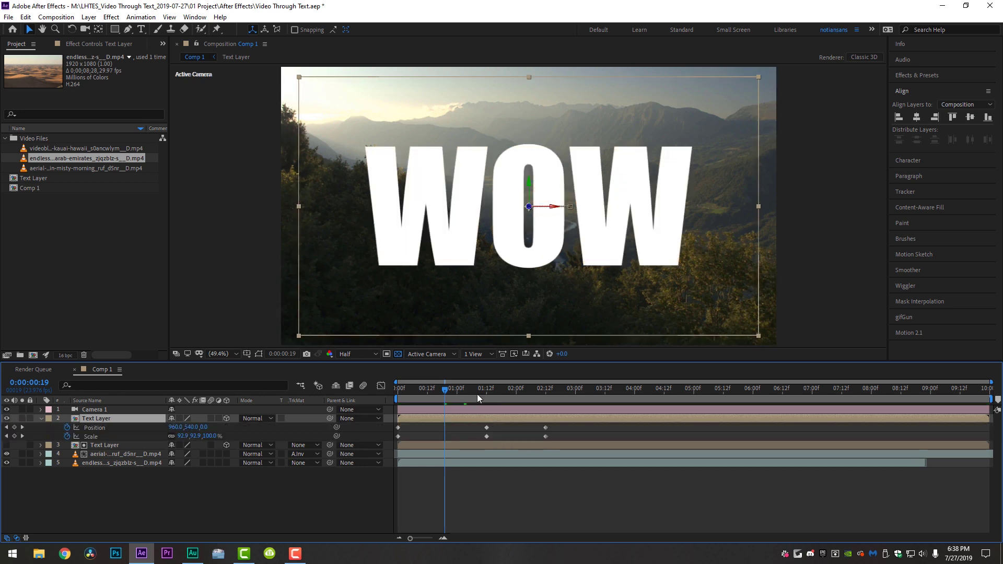
# Keyframe the upper Text Layer's opacity from 100% at 0:00:01:12 to 0% at 0:00:02:00, and preview the fade from the start.
pyautogui.moveTo(466, 388); pyautogui.dragTo(487, 395)
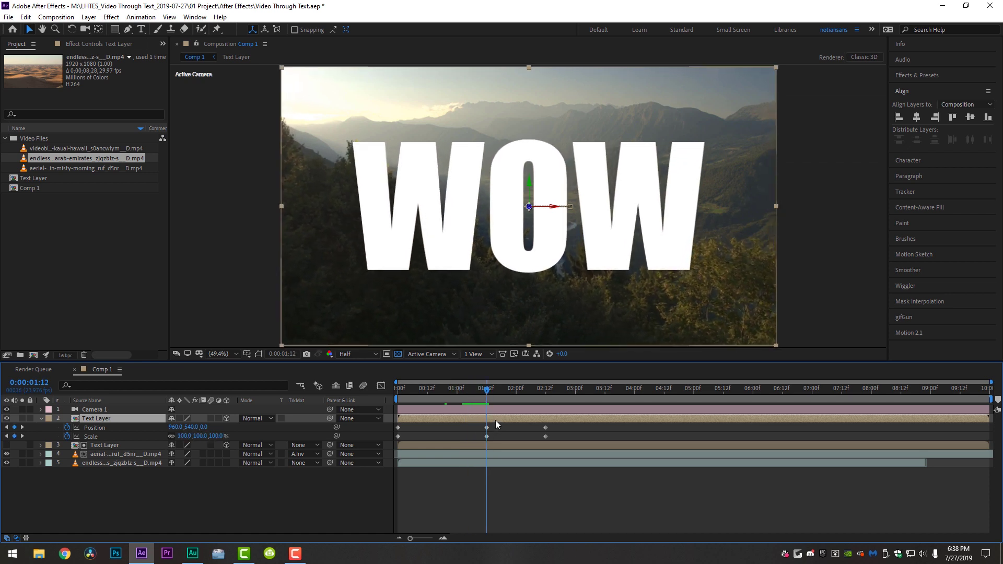
pyautogui.hotkey('alt', 'shift', 't')
pyautogui.moveTo(495, 387); pyautogui.dragTo(516, 392)
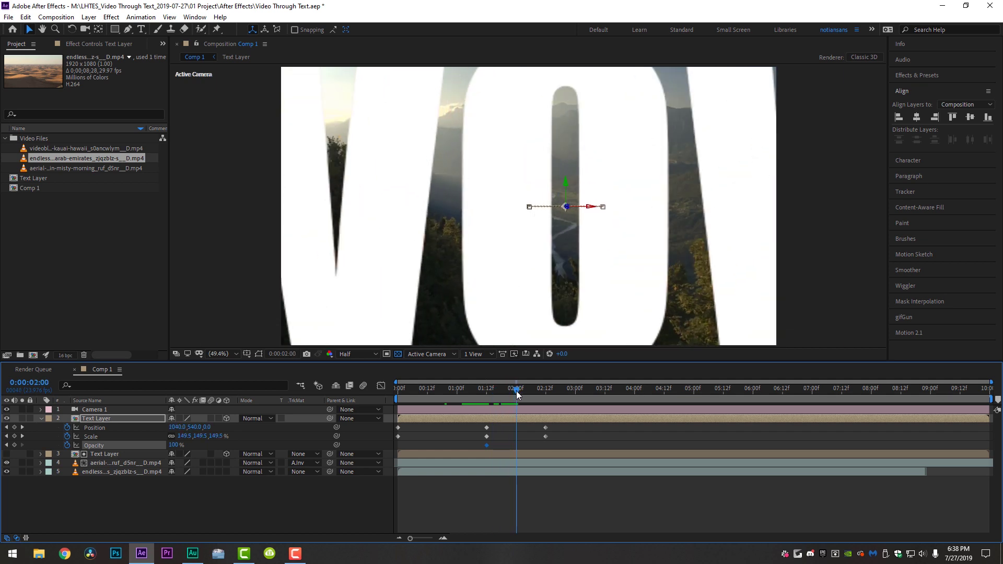
pyautogui.click(173, 445)
pyautogui.write('0')
pyautogui.press('Return')
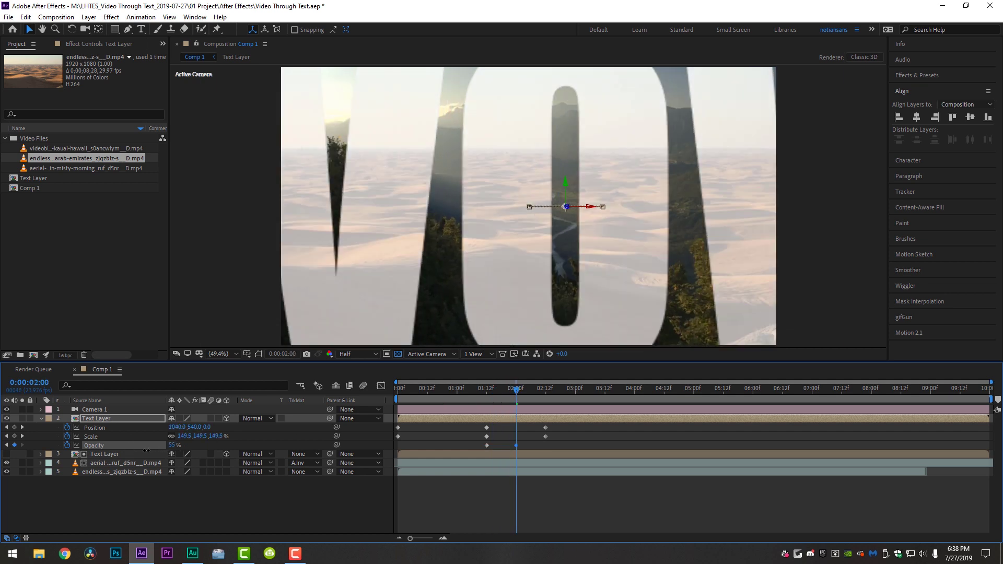
pyautogui.moveTo(513, 393); pyautogui.dragTo(398, 390)
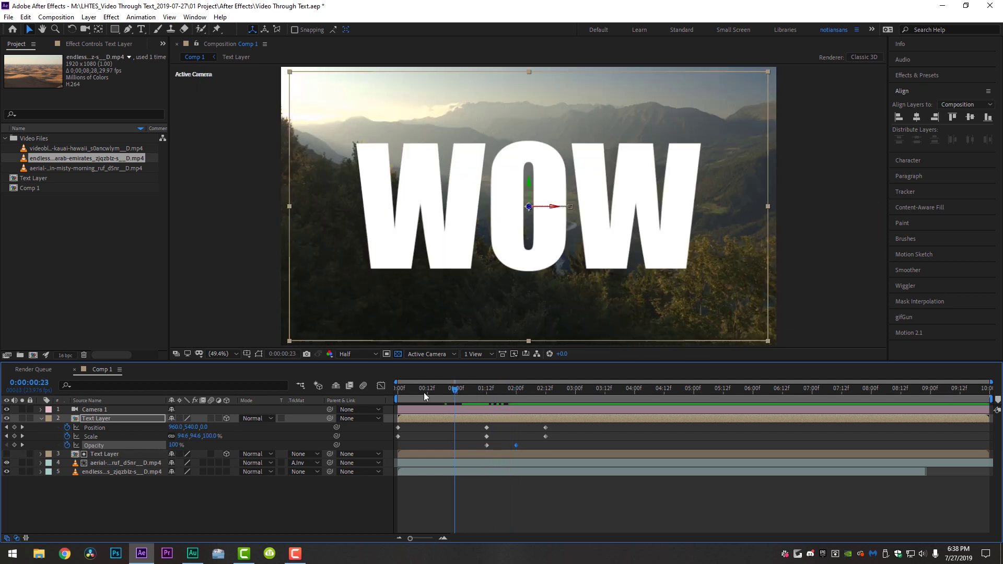
pyautogui.press('space')
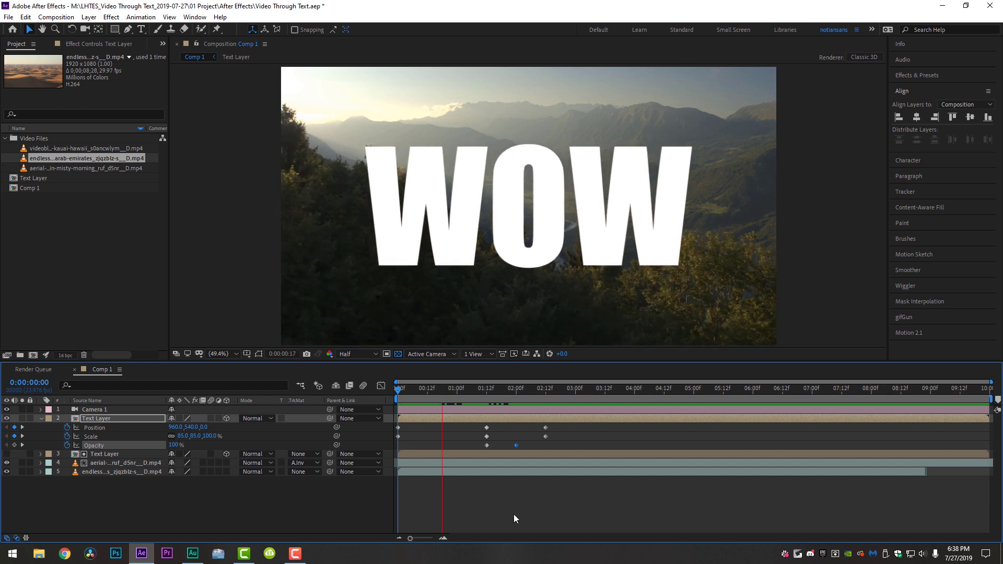